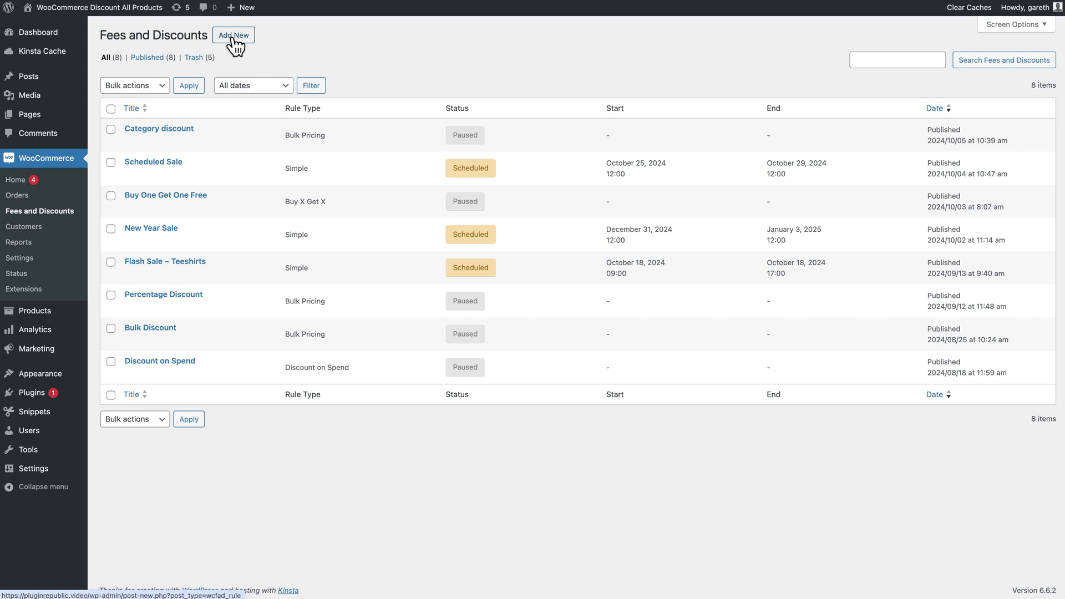
Create a rule titled 'Discount all products' as a Simple rule labelled '10% off everything', applying to All items.
click(234, 37)
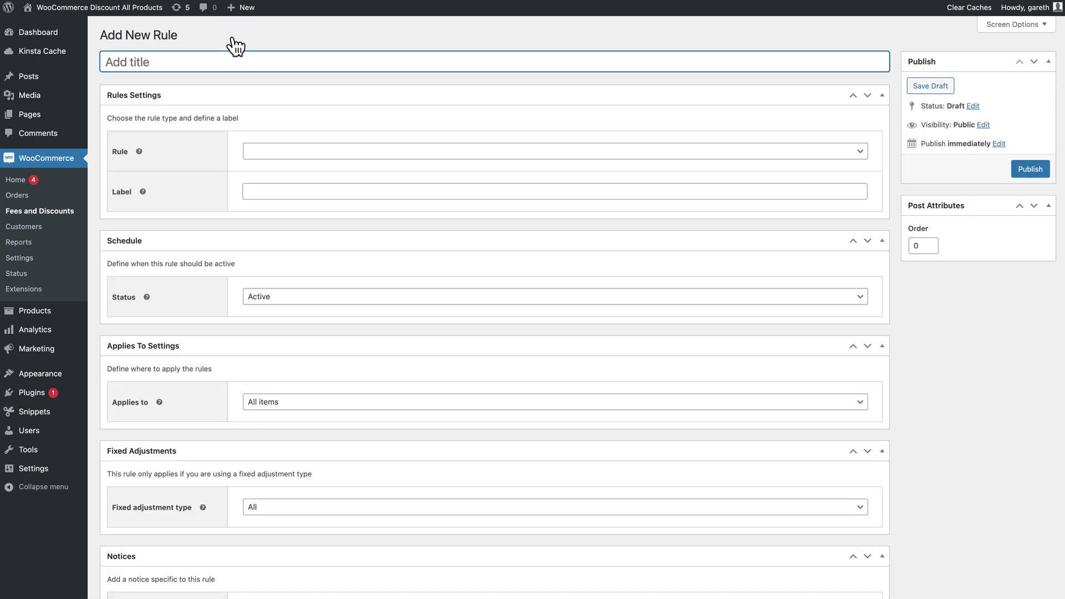
text(Discount all products)
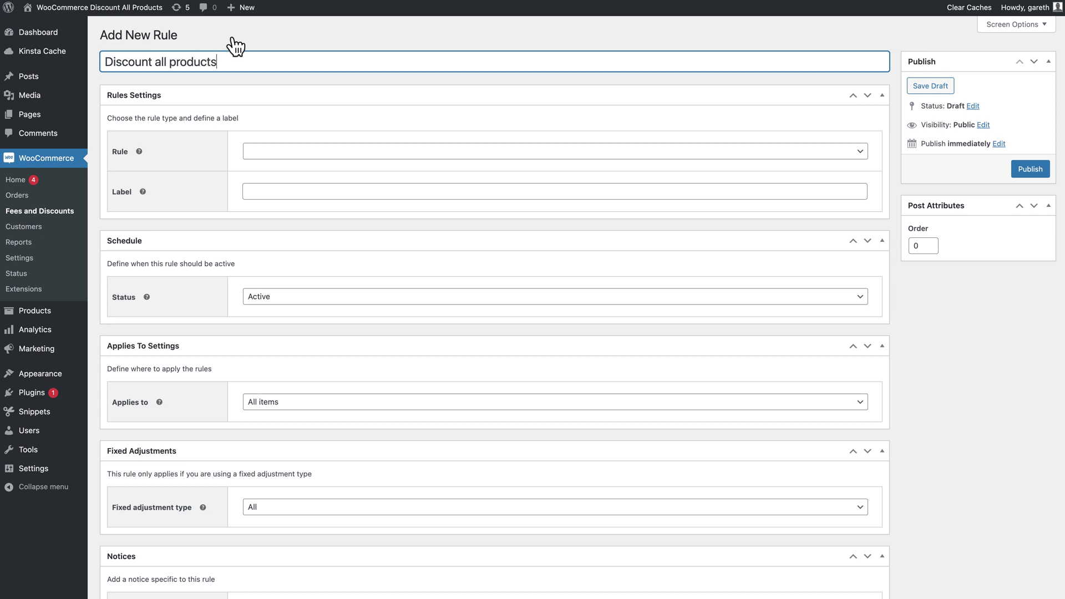
click(461, 152)
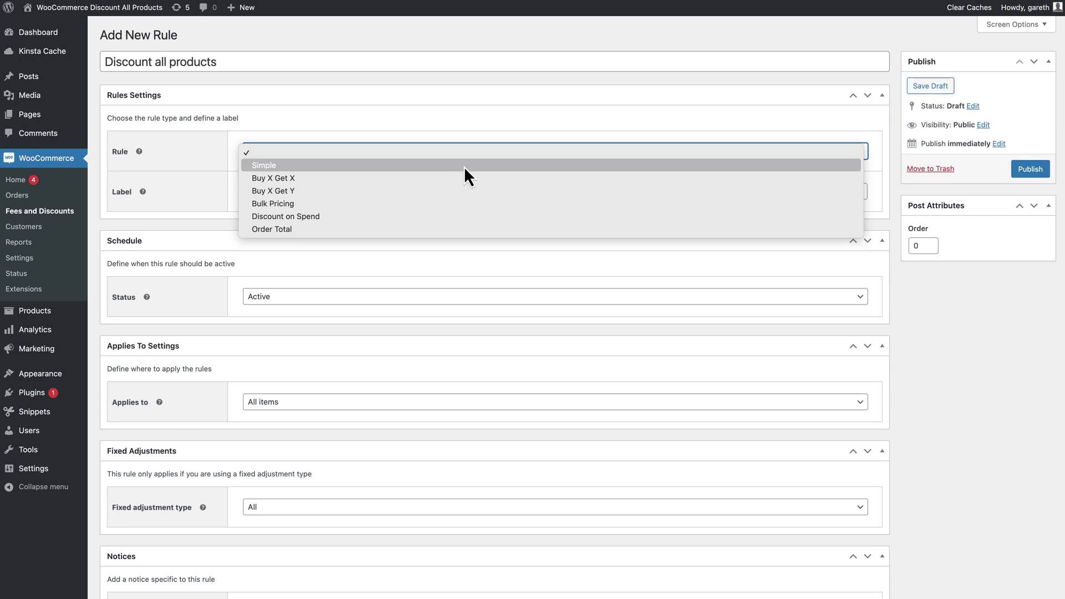
click(465, 166)
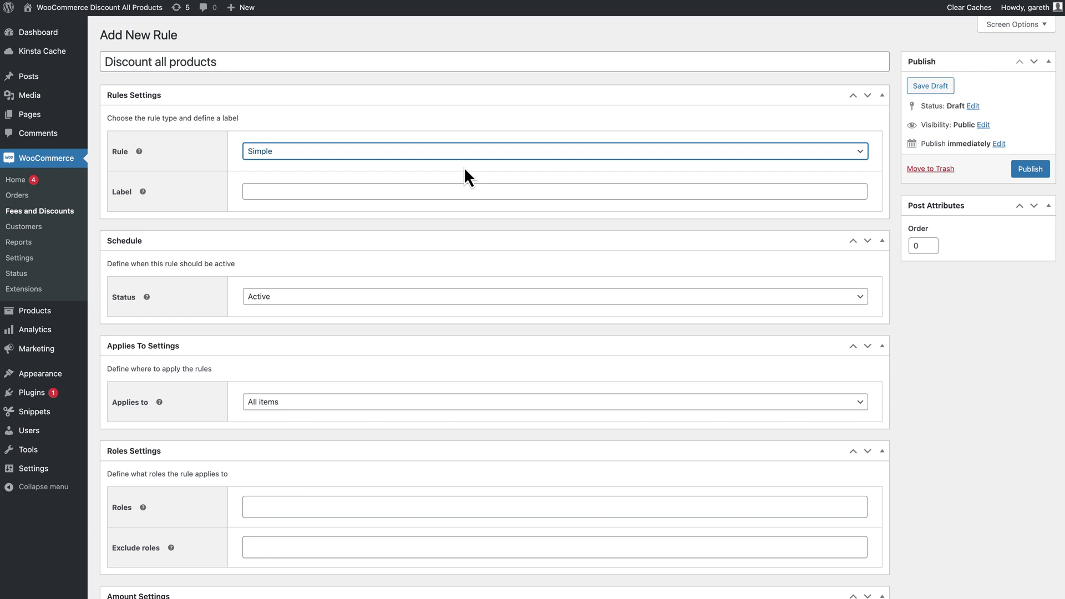
click(459, 192)
text(10% off everything!)
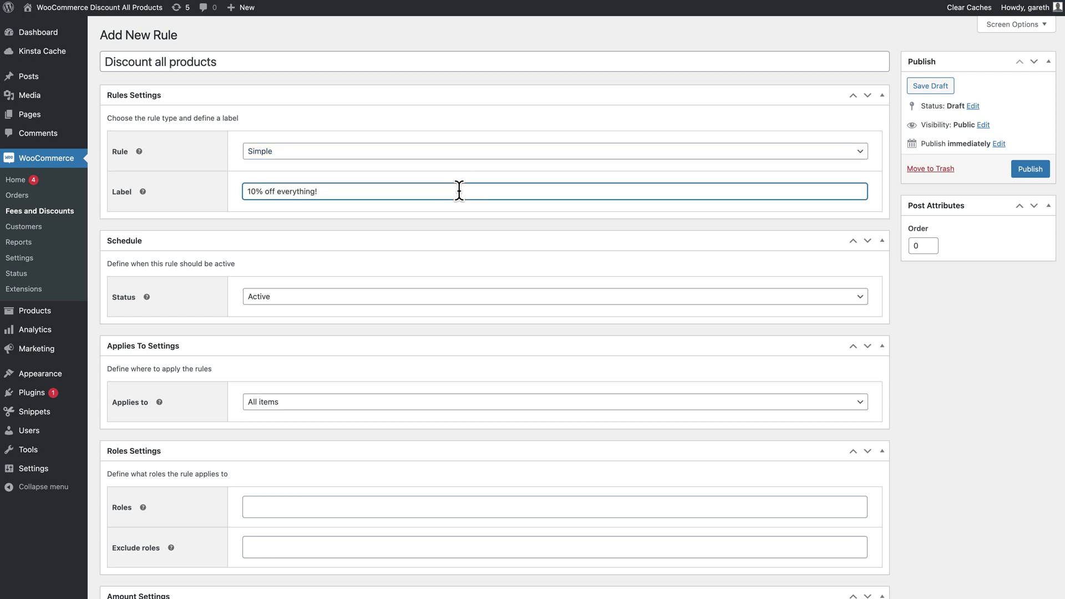
click(710, 402)
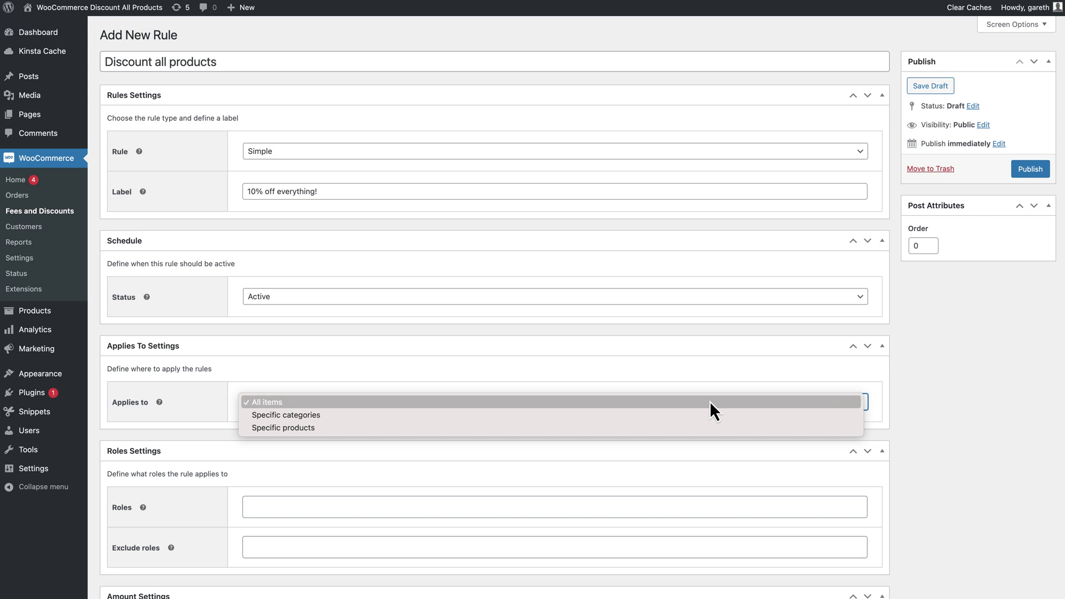
click(710, 402)
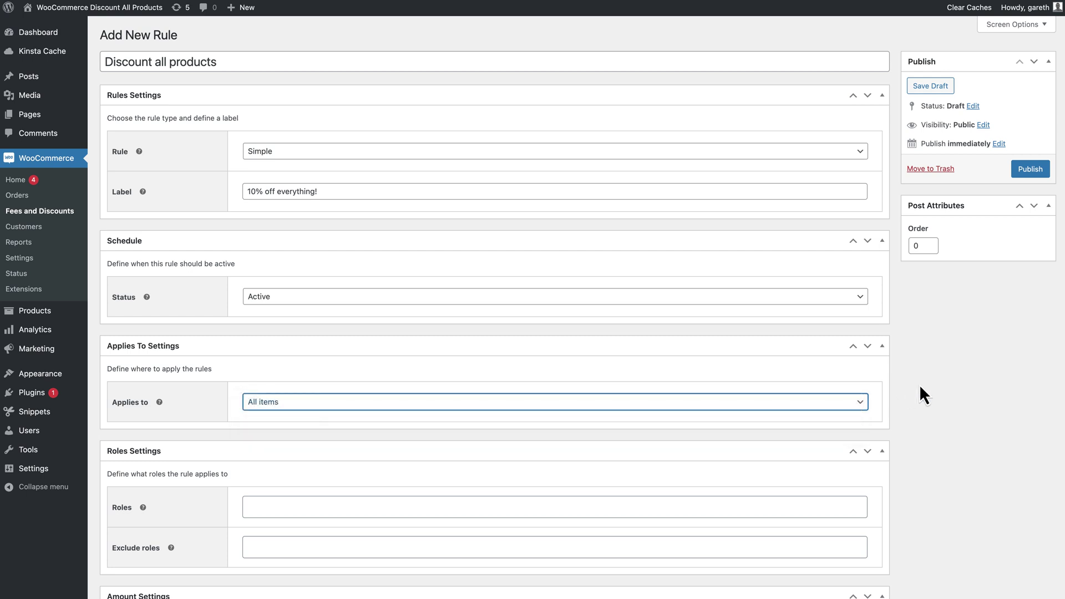
Set the adjustment type to Percentage Discount with an amount of 10.
scroll(920, 385, down, 6)
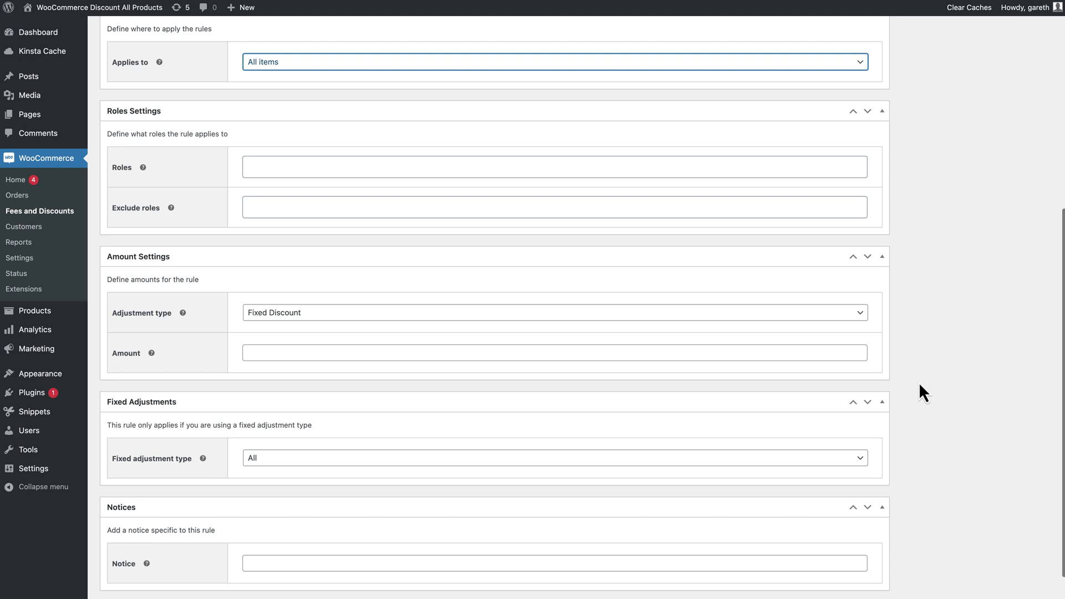
click(827, 311)
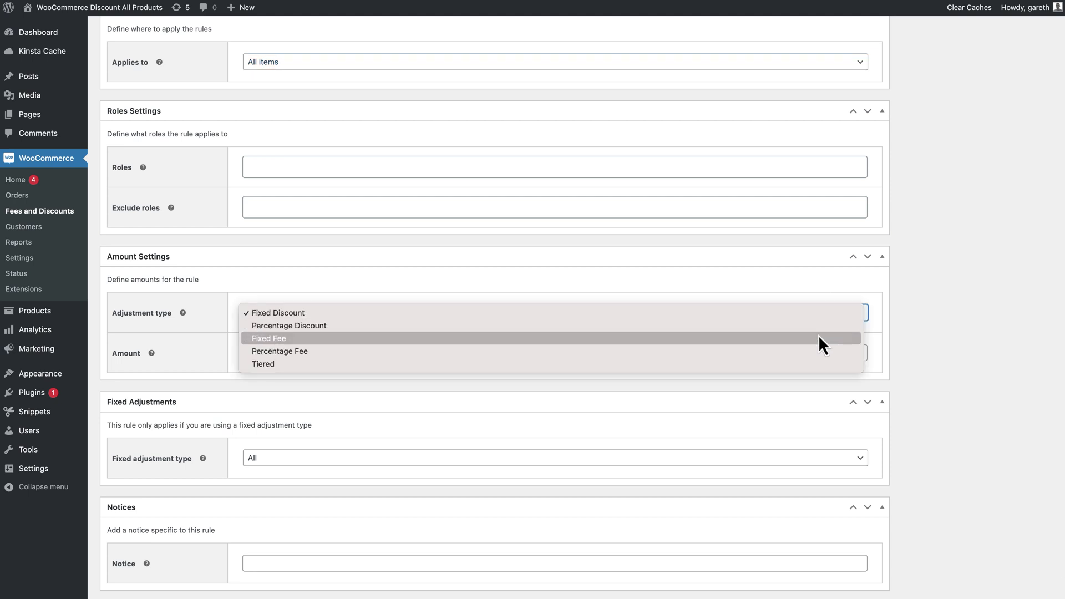
click(818, 326)
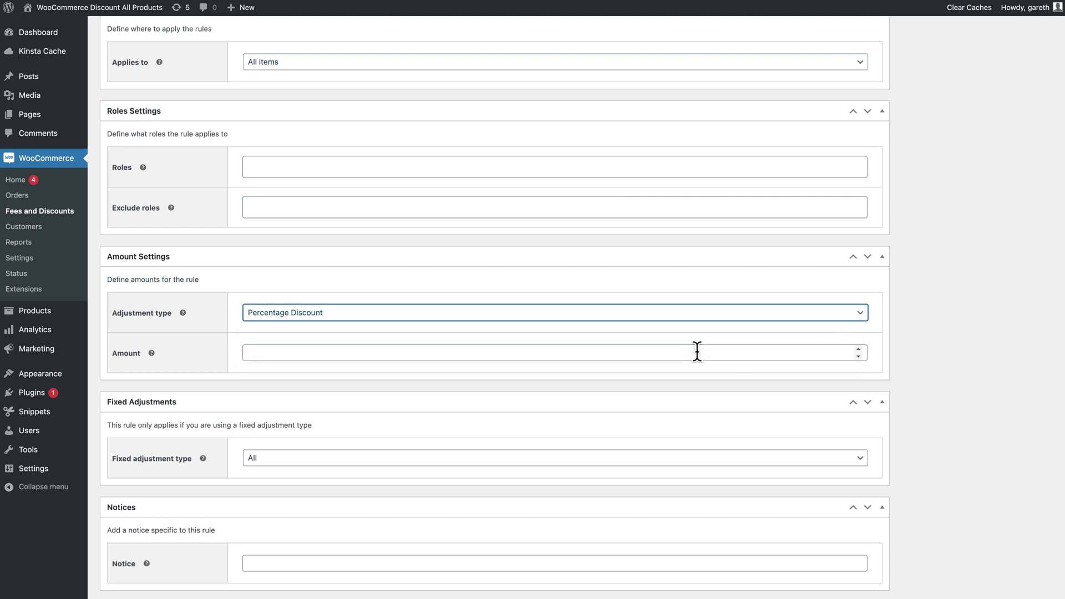
click(697, 351)
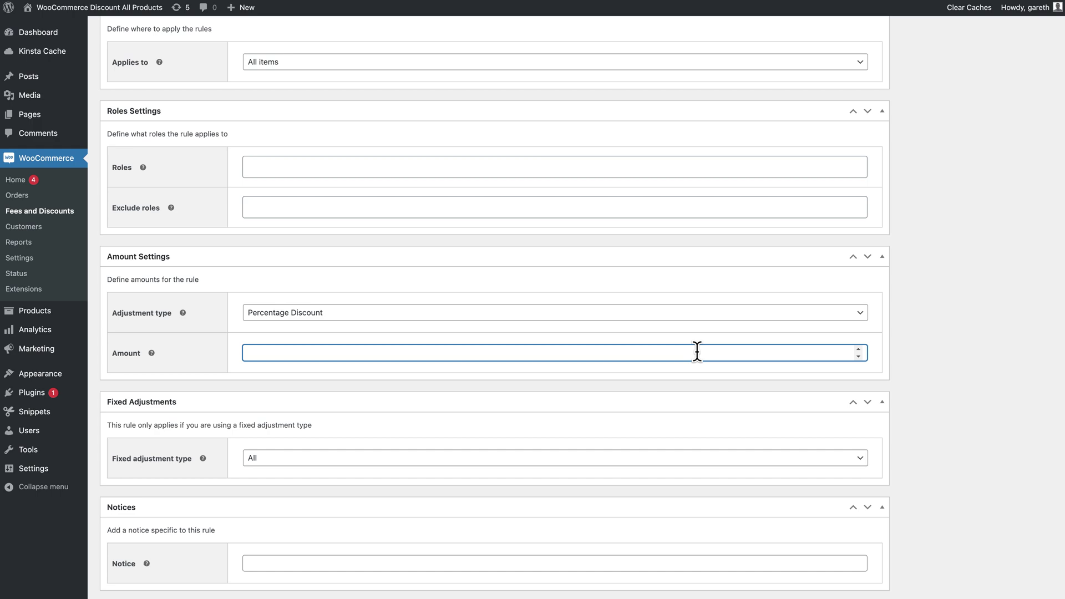
text(10)
click(947, 331)
scroll(948, 331, up, 6)
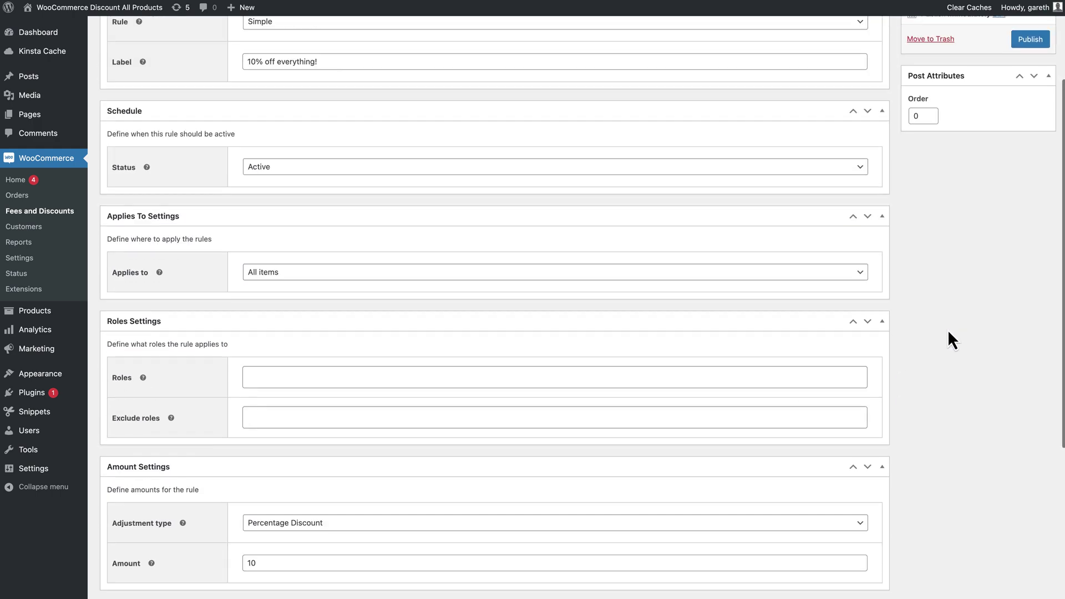
Publish the rule, then open the Beanie product page from the discounted Shop.
click(1027, 171)
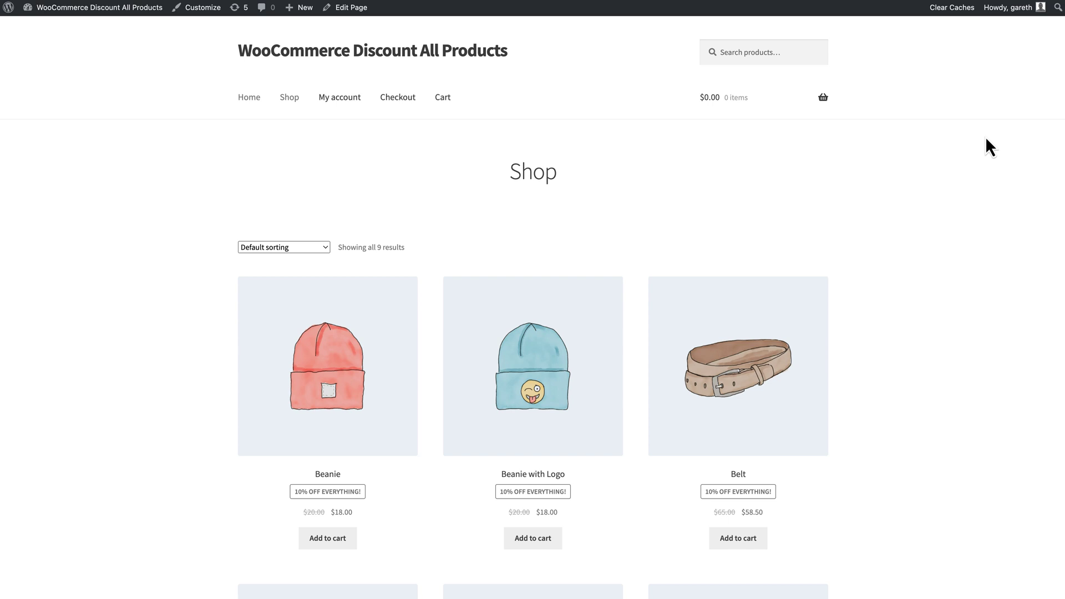
click(371, 383)
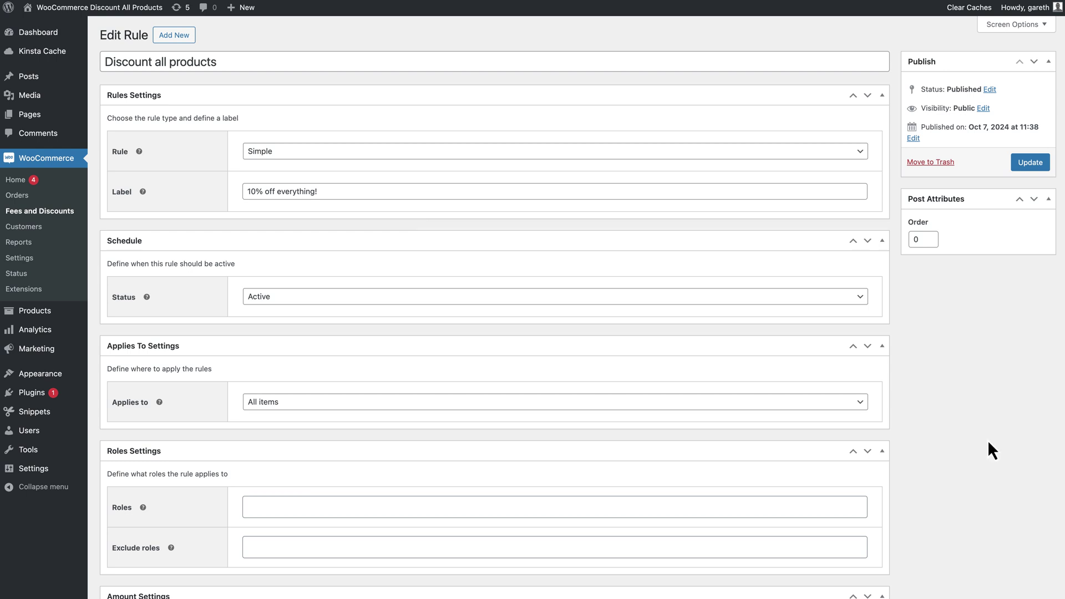
Change the rule label from '10% off everything!' to '$10 off everything!'.
drag(264, 191, 213, 201)
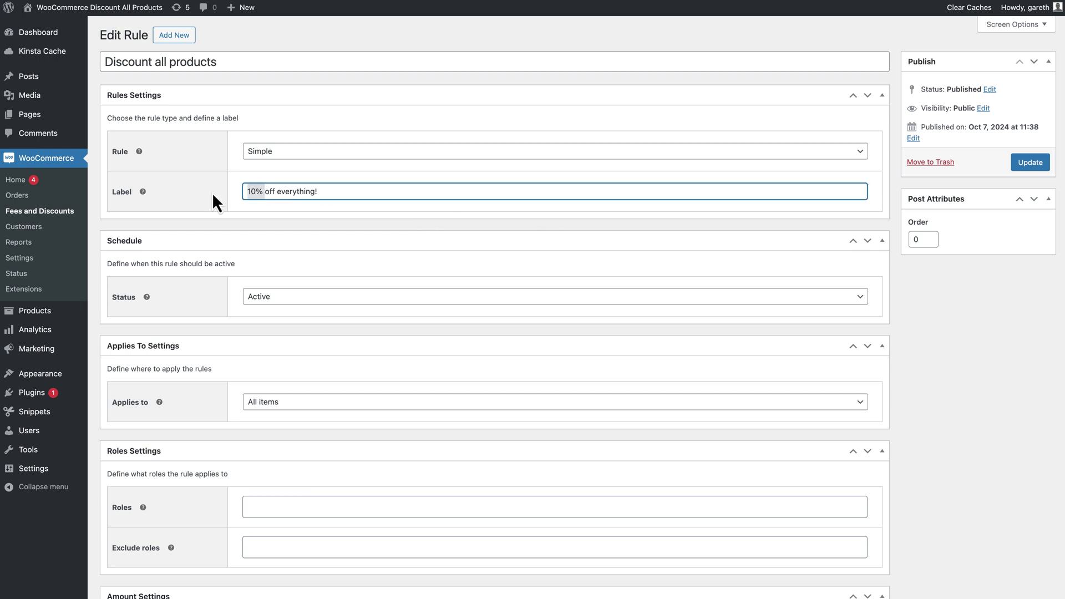
text($10)
click(1006, 391)
Switch the adjustment type to Fixed Discount, keeping the amount at 10.
scroll(954, 431, down, 5)
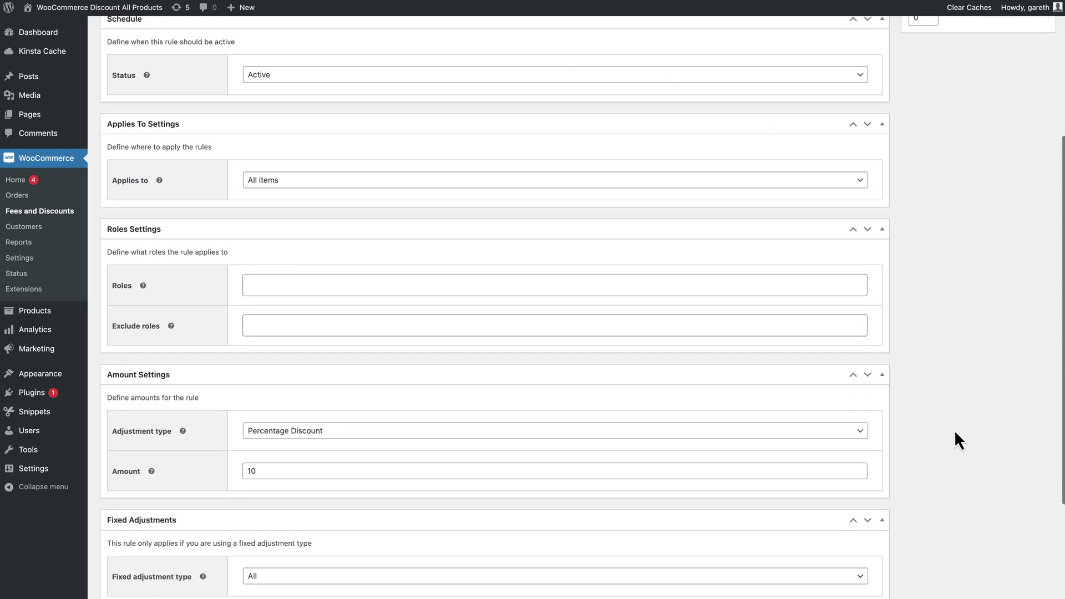
scroll(954, 430, down, 2)
click(502, 275)
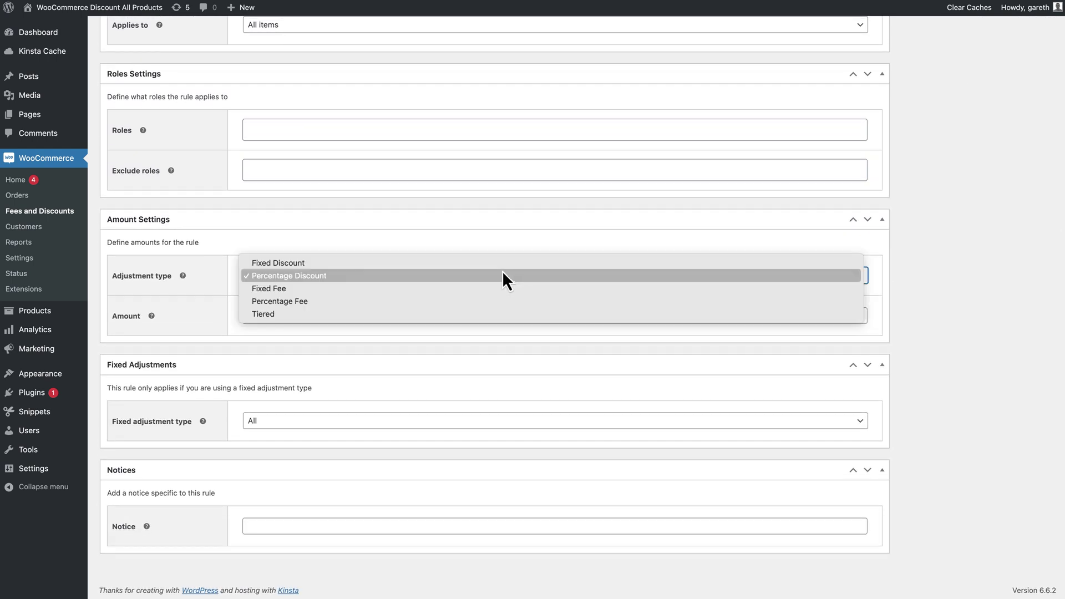
click(496, 265)
click(411, 312)
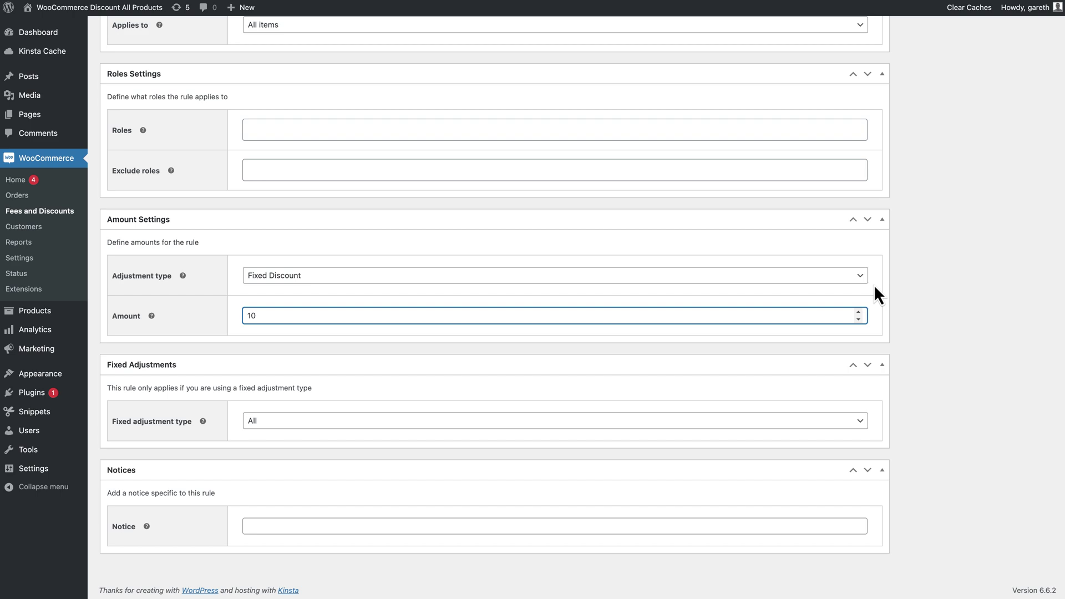
click(929, 288)
scroll(927, 288, up, 10)
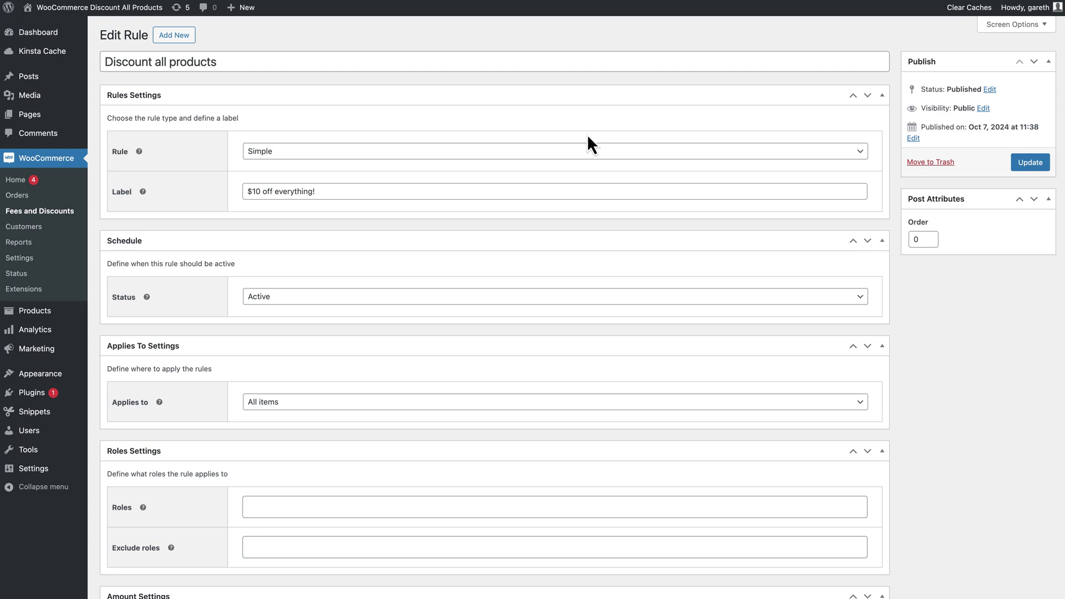
Change the rule type to Bulk Pricing and relabel it 'Bulk discounts'.
click(594, 151)
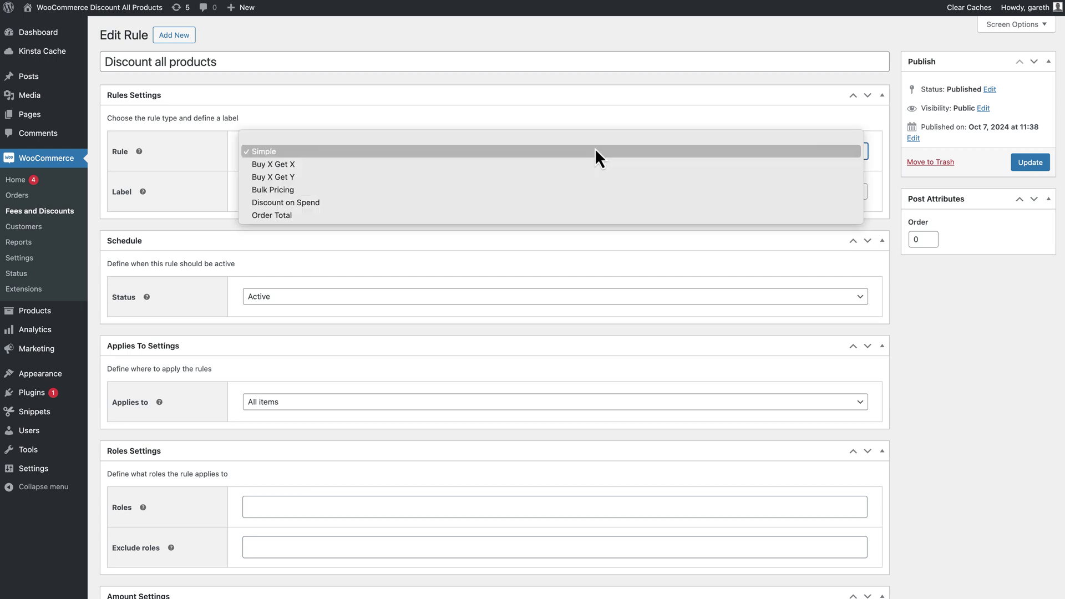
click(587, 191)
drag(352, 191, 178, 199)
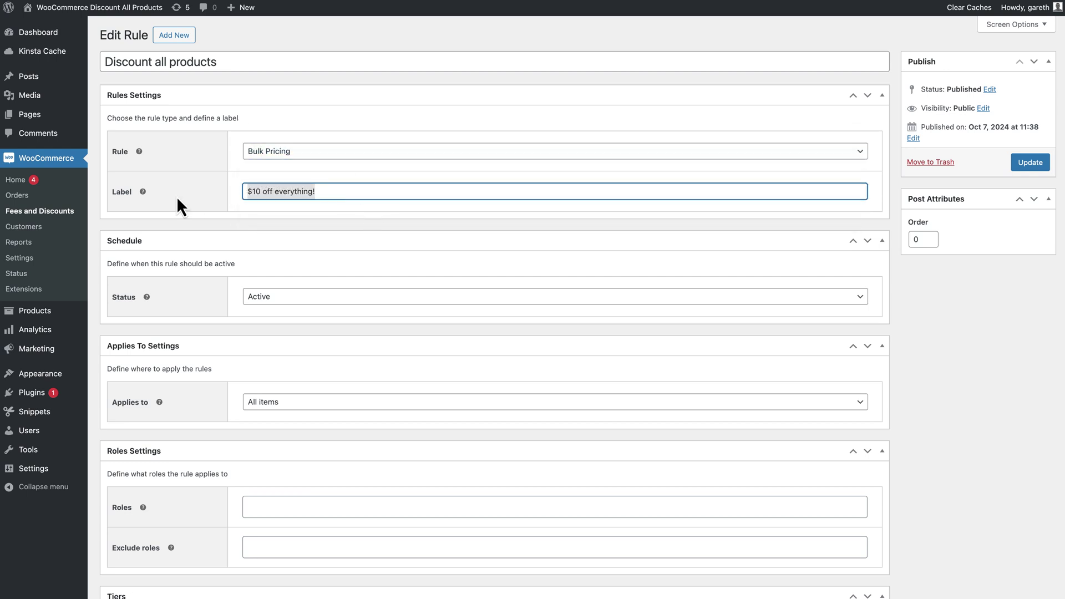
text(Bulk discounts)
scroll(937, 344, down, 6)
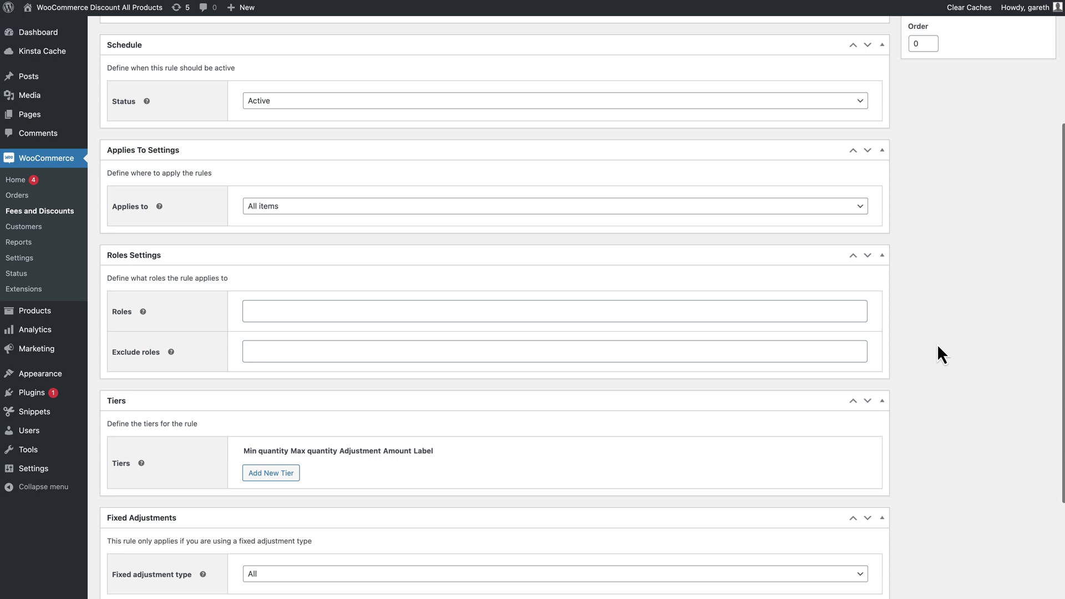
Add a first tier for quantities 10–19 with a 5 Percentage Discount.
click(279, 320)
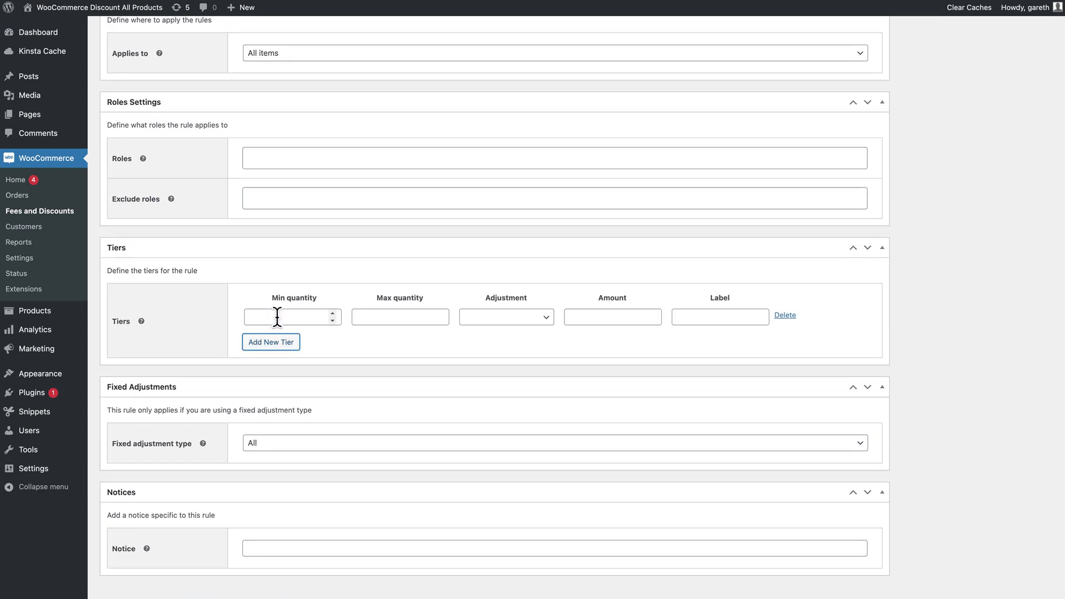
click(277, 317)
text(10)
key(Tab)
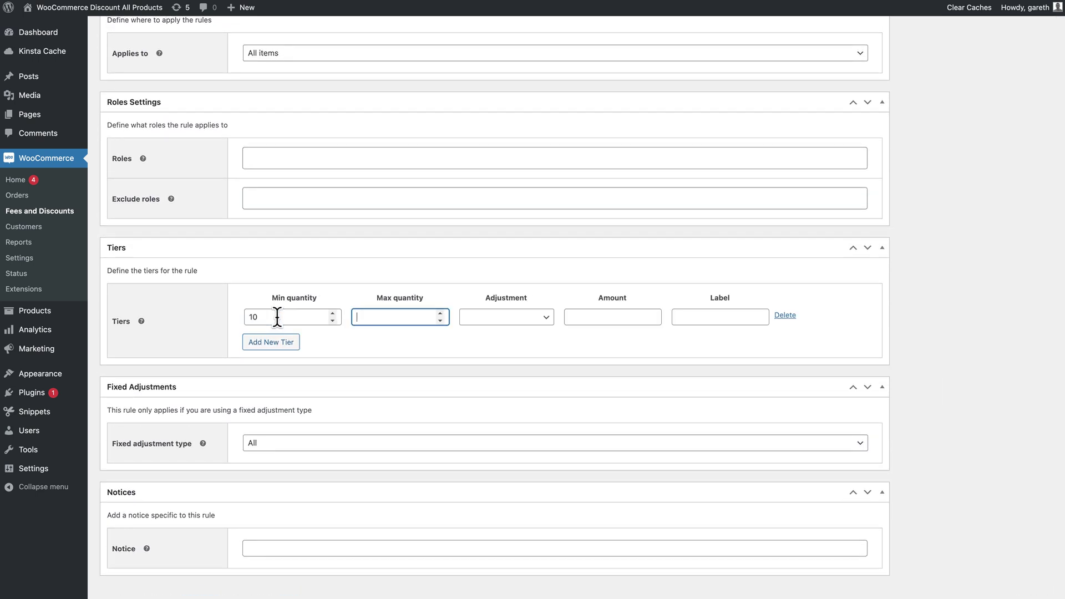
text(19)
click(509, 317)
click(538, 345)
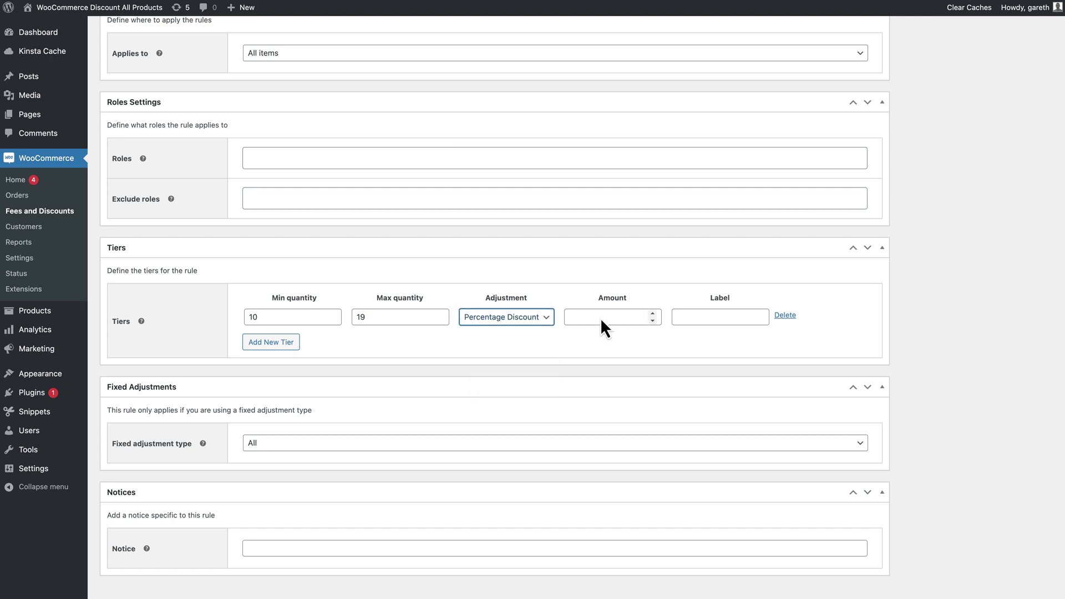
click(602, 319)
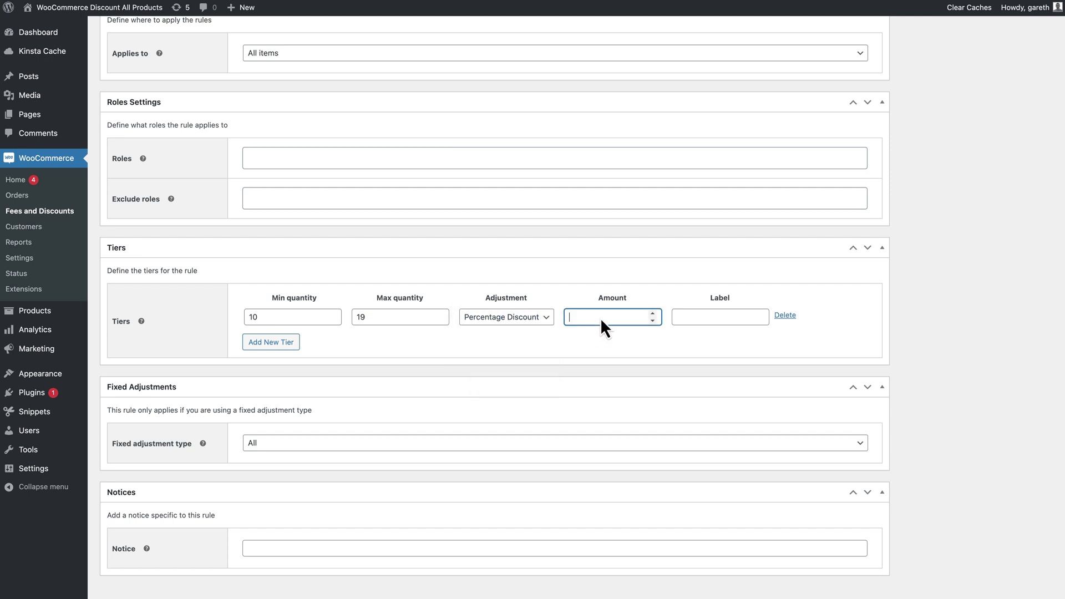
Add a second tier for quantities 20–29 with a 10 Percentage Discount.
click(279, 344)
click(278, 339)
text(20)
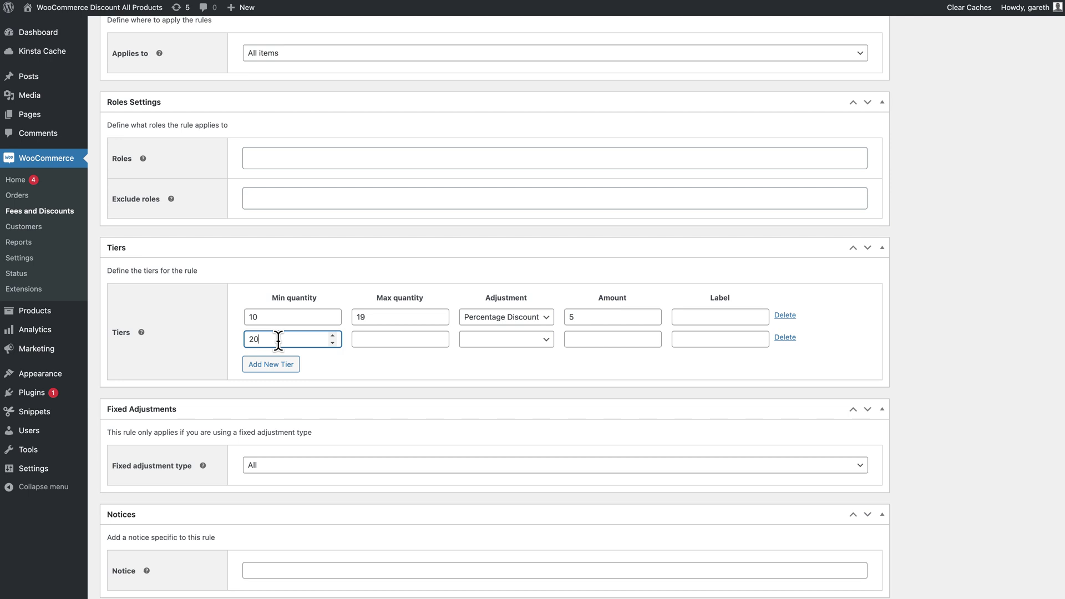
key(Tab)
text(29)
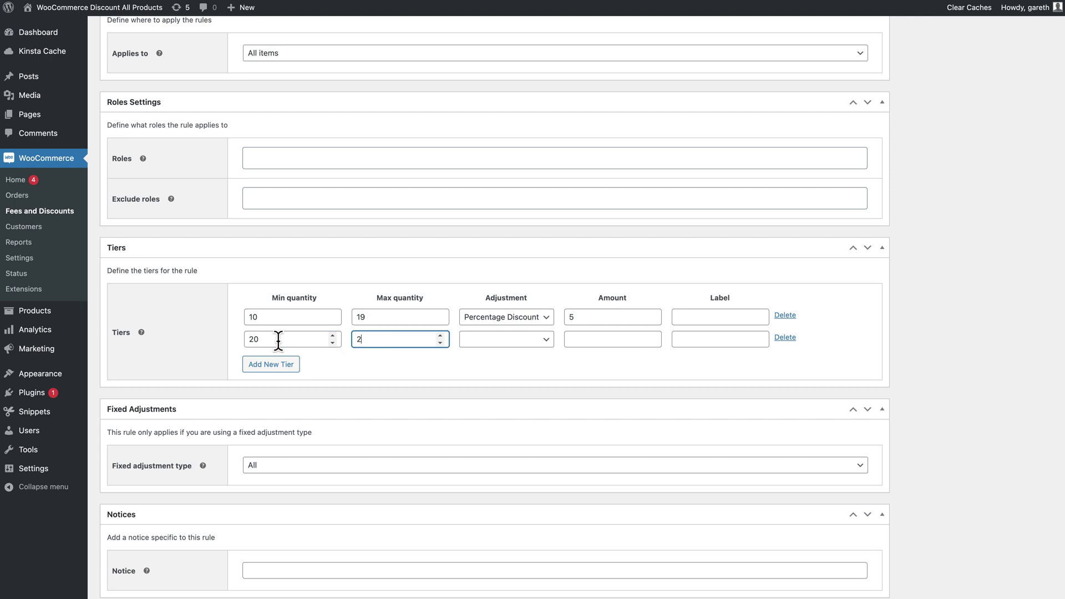
key(Tab)
click(502, 339)
click(514, 366)
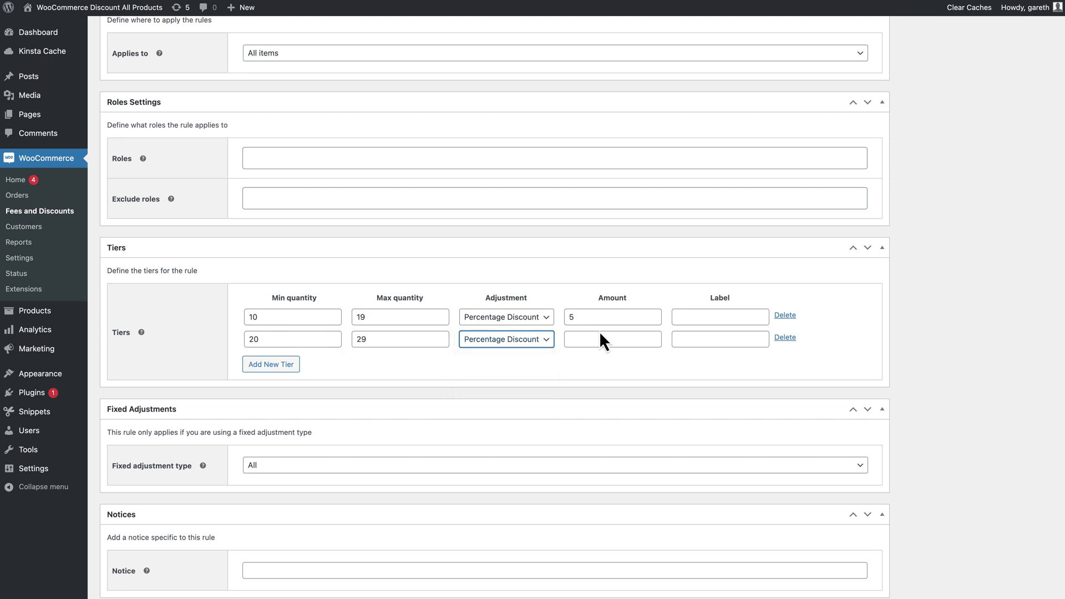
click(600, 340)
text(10)
Add a third tier for 30 and up with a 15 Percentage Discount.
click(271, 364)
click(268, 363)
text(30)
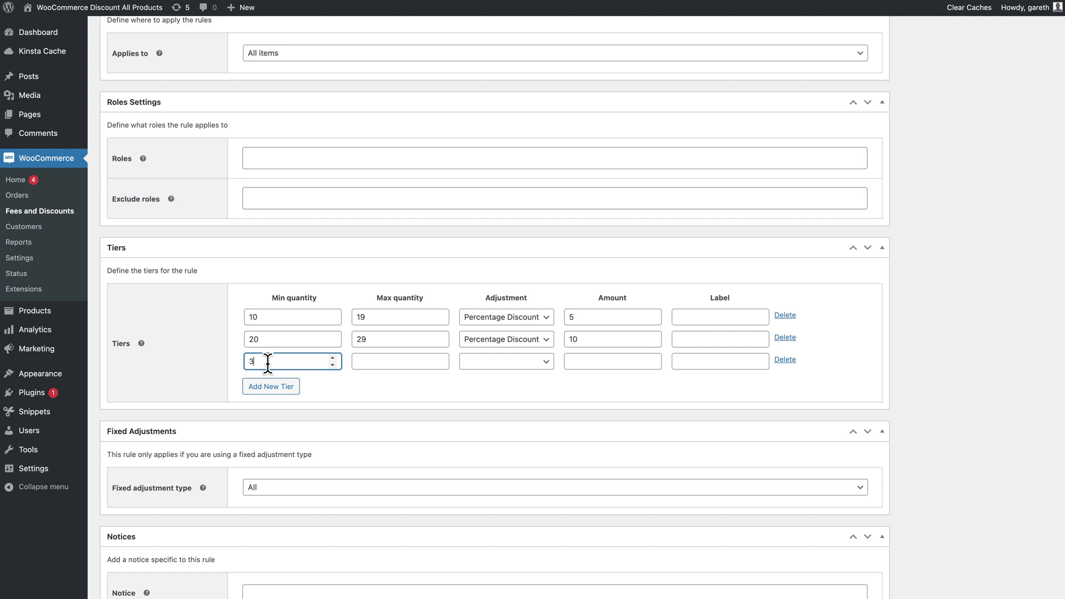
click(529, 363)
click(529, 388)
click(602, 362)
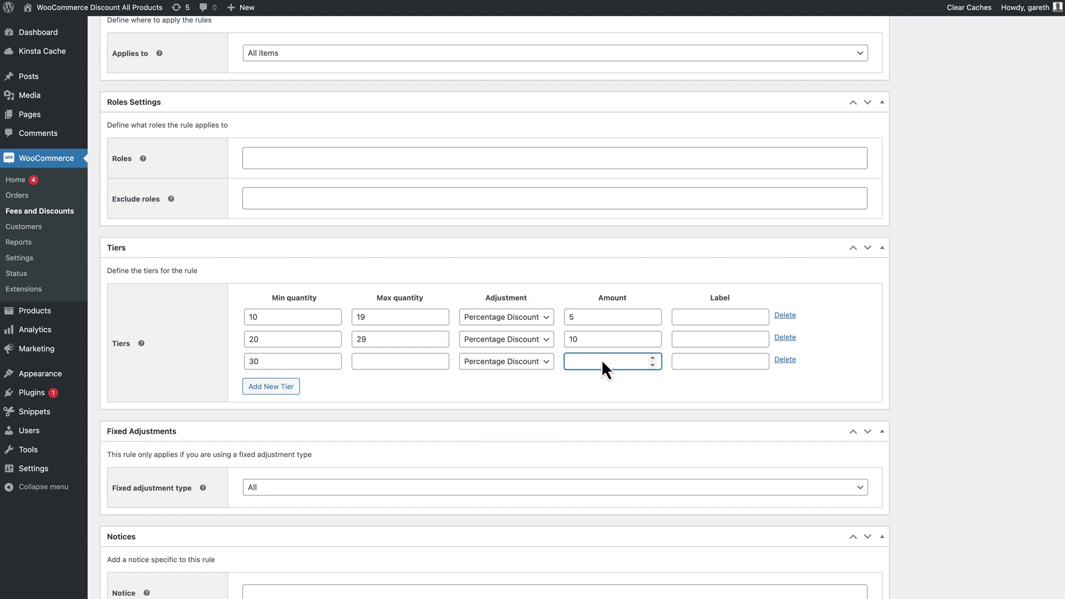
text(15)
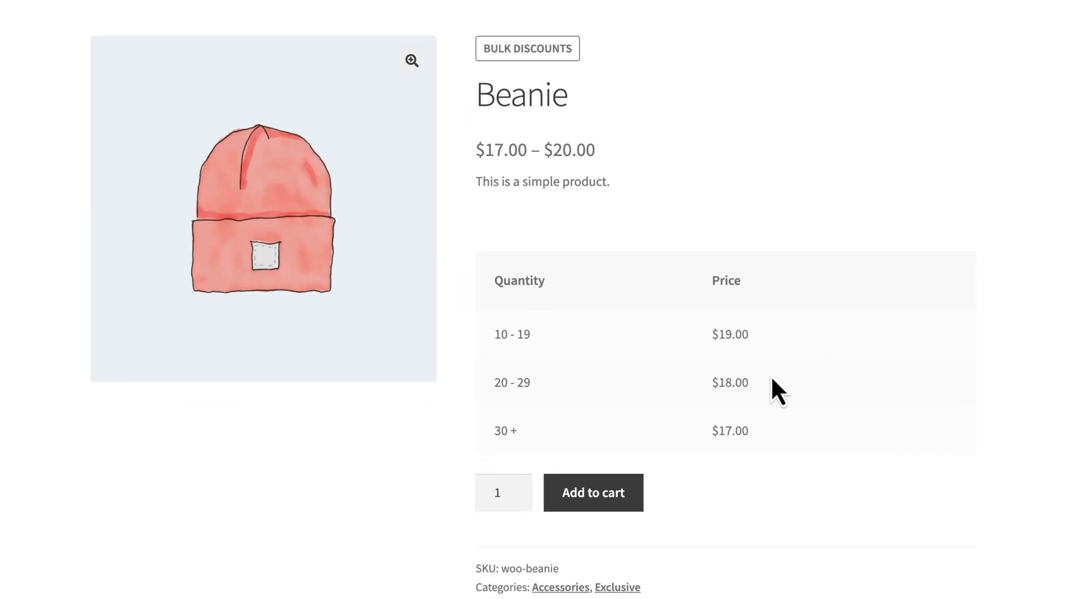
Raise the Beanie quantity to 10, then 20, so the price drops from $20 to $18.00.
click(503, 495)
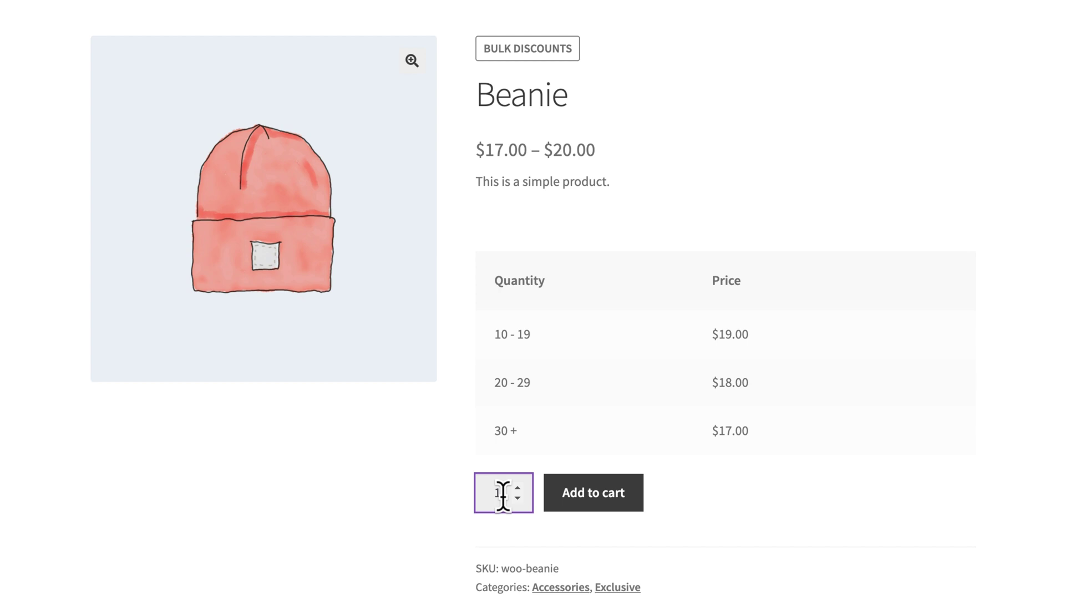
text(0)
key(BackSpace)
key(BackSpace)
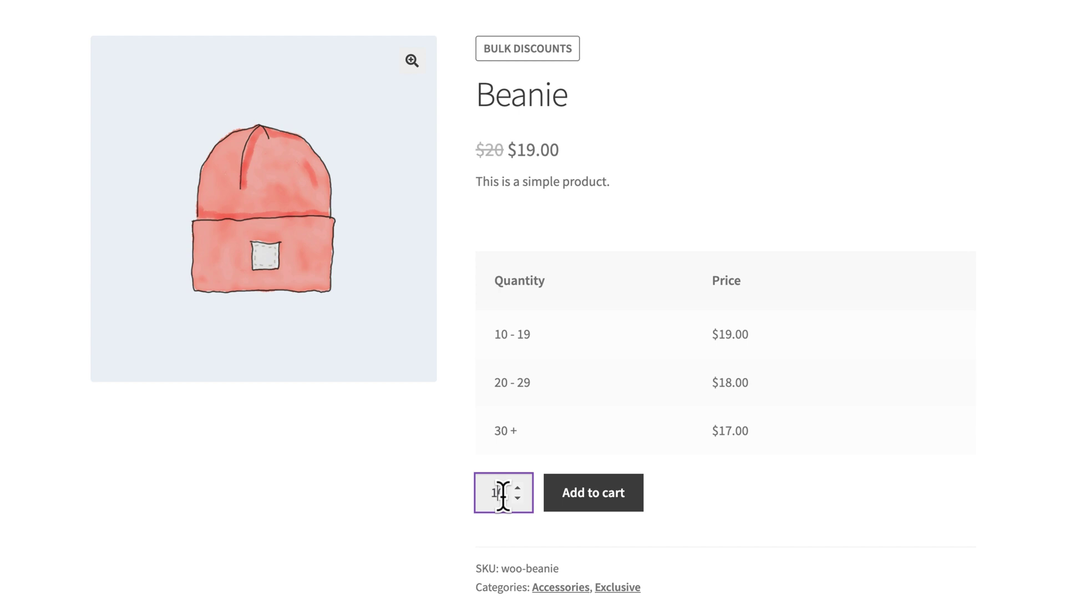
text(20)
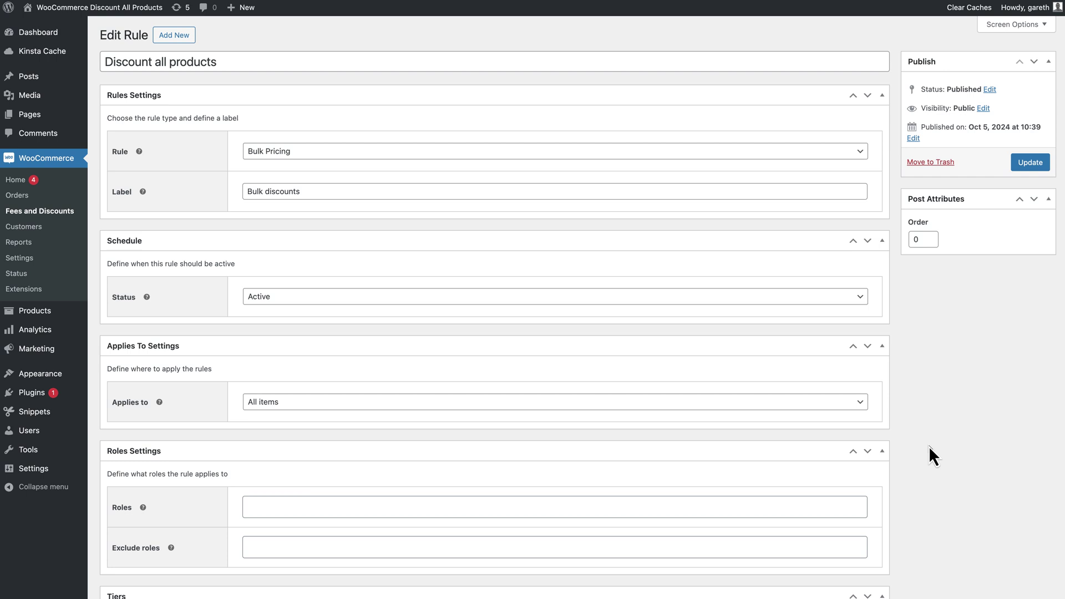
Switch the rule to Buy X Get X with Buy 1, Get 1, and amount changed from 50 to 100.
click(851, 148)
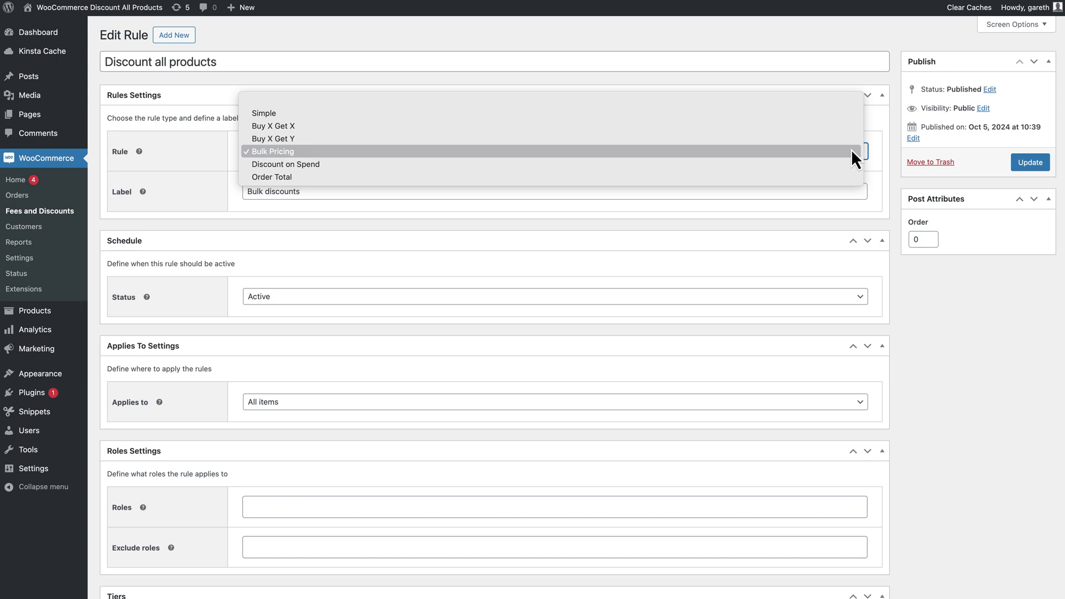
click(849, 127)
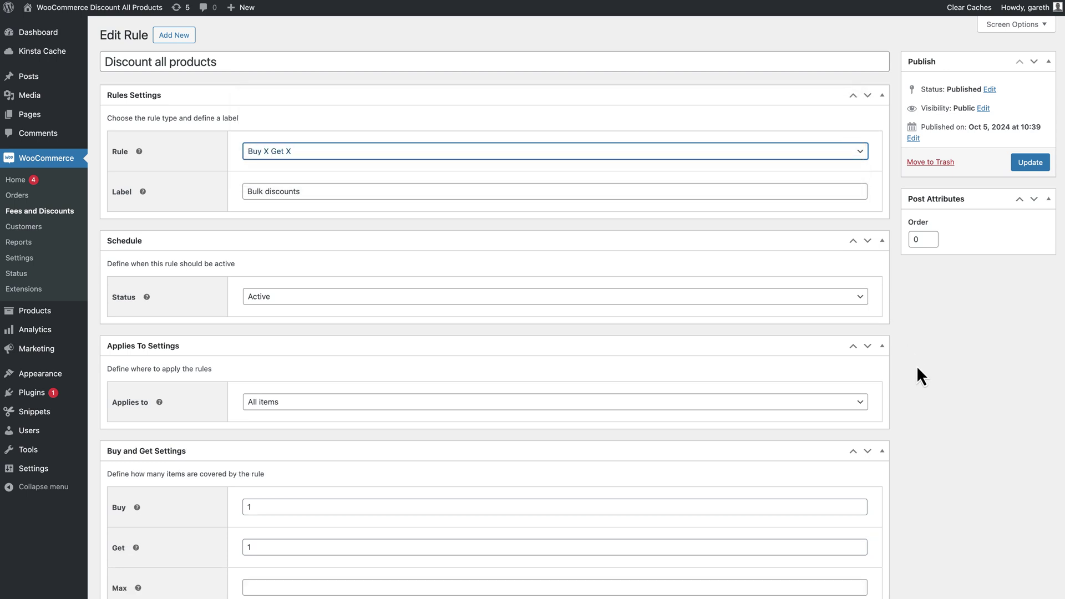
scroll(917, 369, down, 3)
click(492, 347)
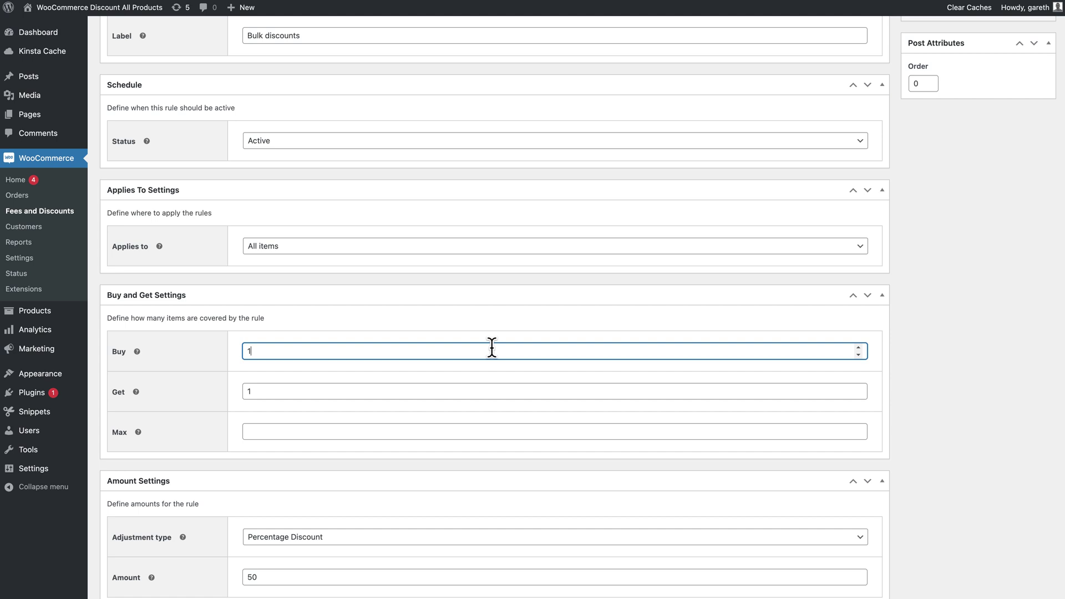
key(Tab)
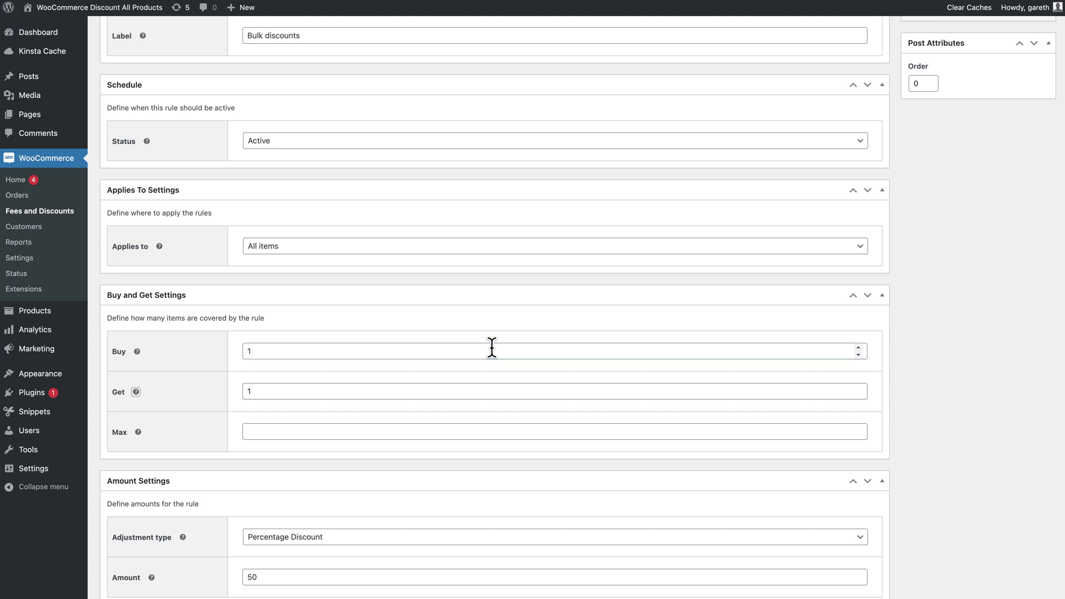
click(250, 392)
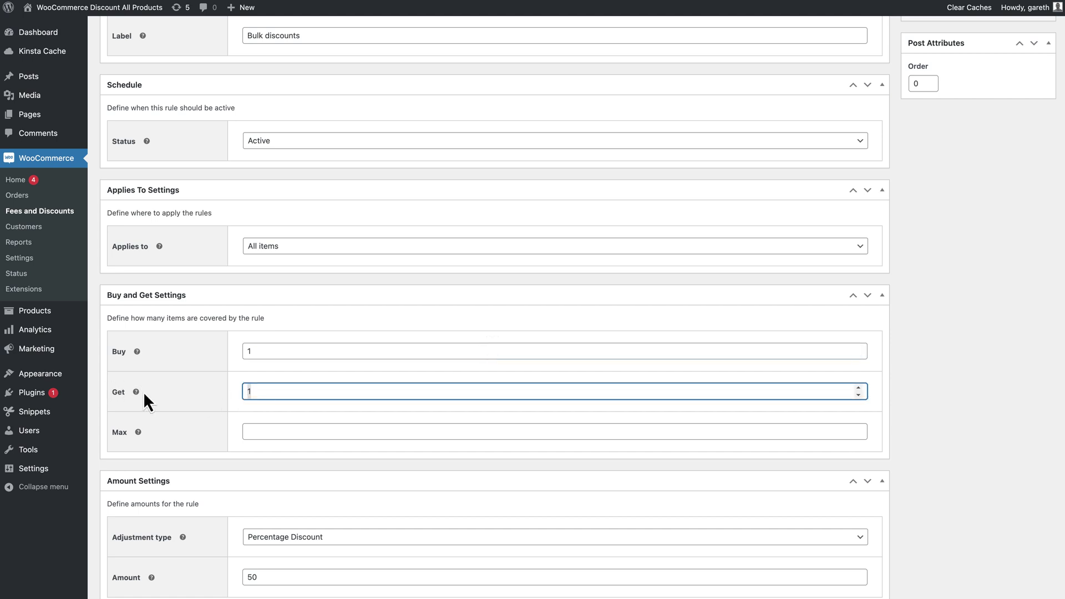
click(963, 350)
scroll(952, 383, down, 5)
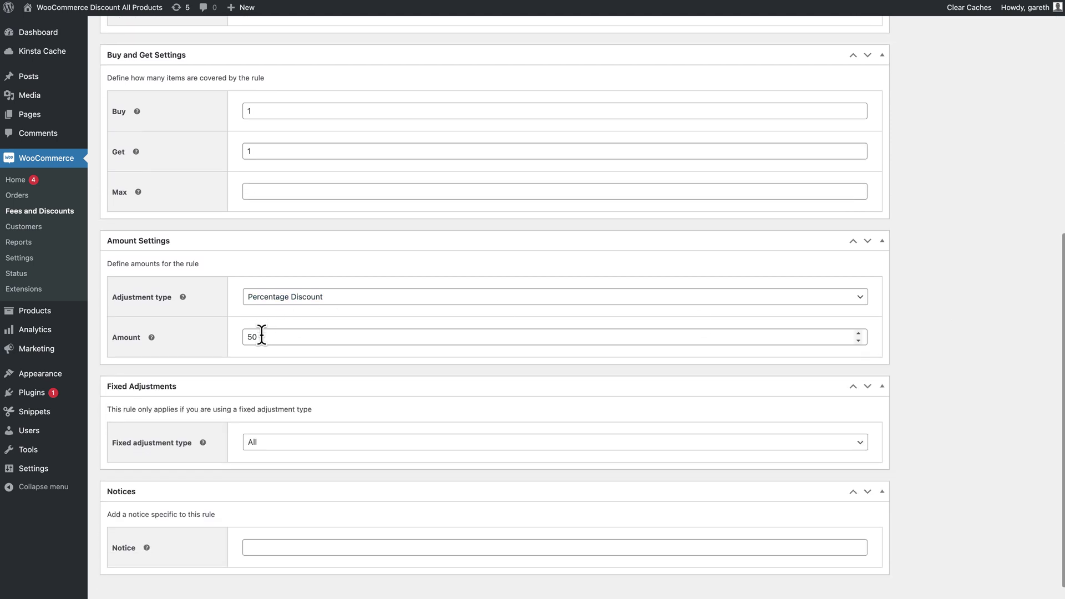
double_click(261, 335)
text(100)
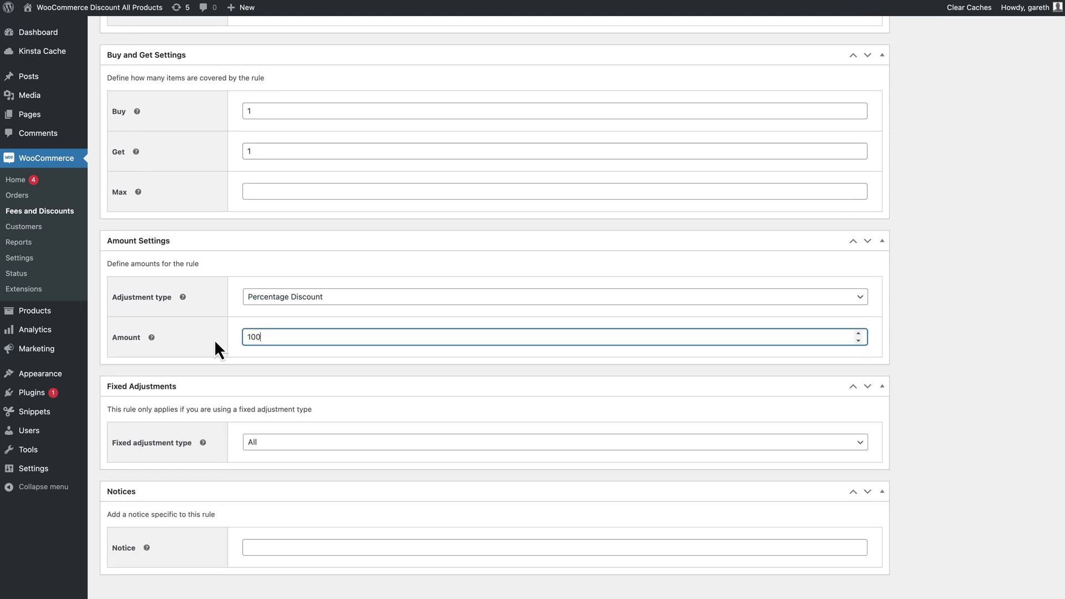
click(944, 279)
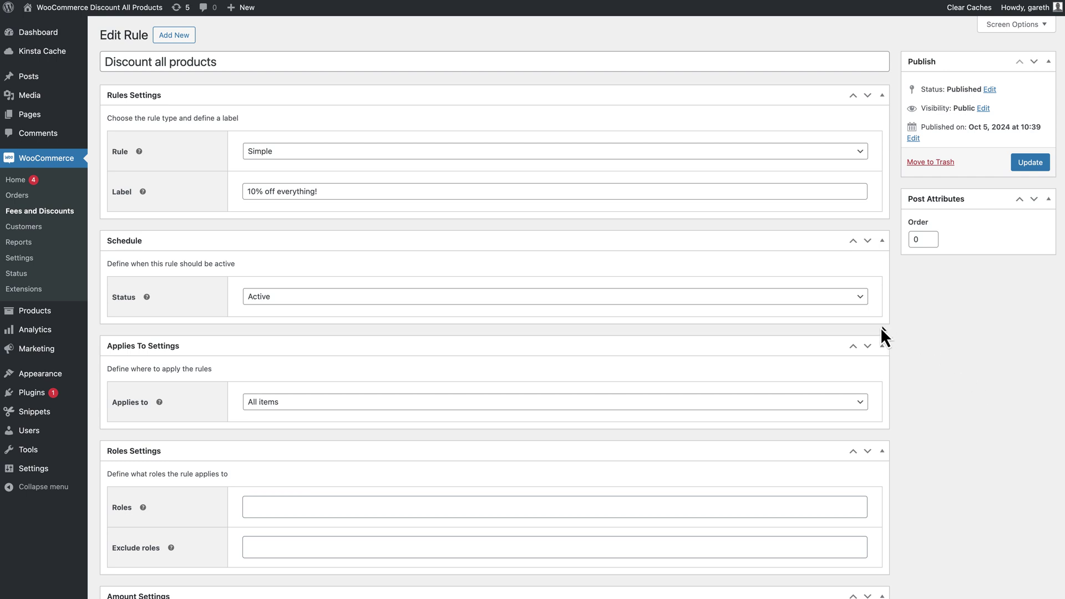
Set the rule's status to Scheduled, running 19 October 2024 through 26 October 2024.
click(836, 297)
click(825, 323)
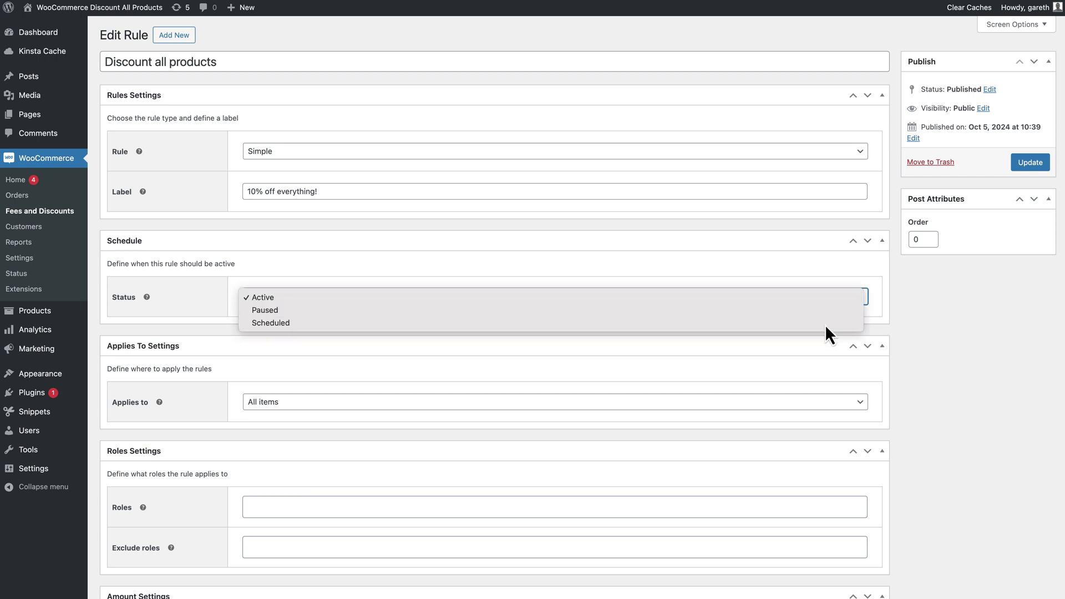
scroll(834, 327, down, 2)
scroll(834, 333, down, 2)
click(580, 146)
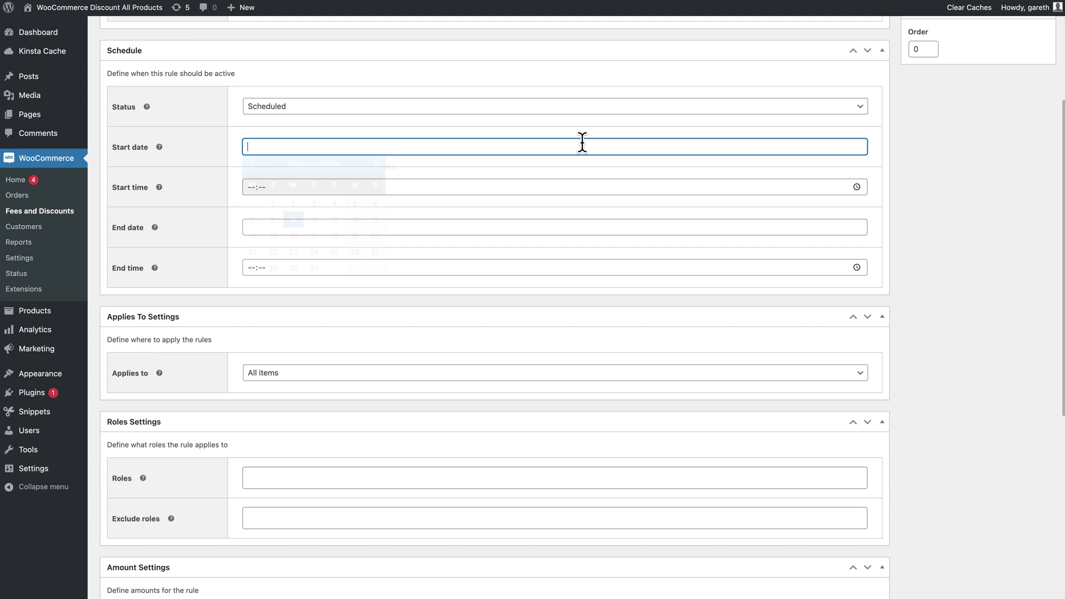
click(354, 238)
click(358, 227)
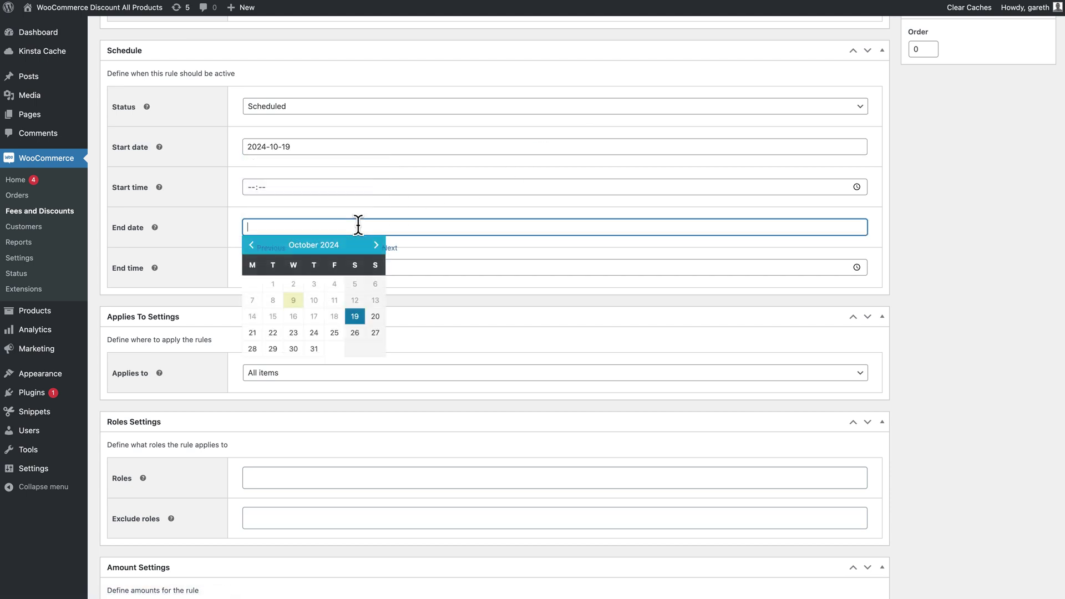
click(355, 332)
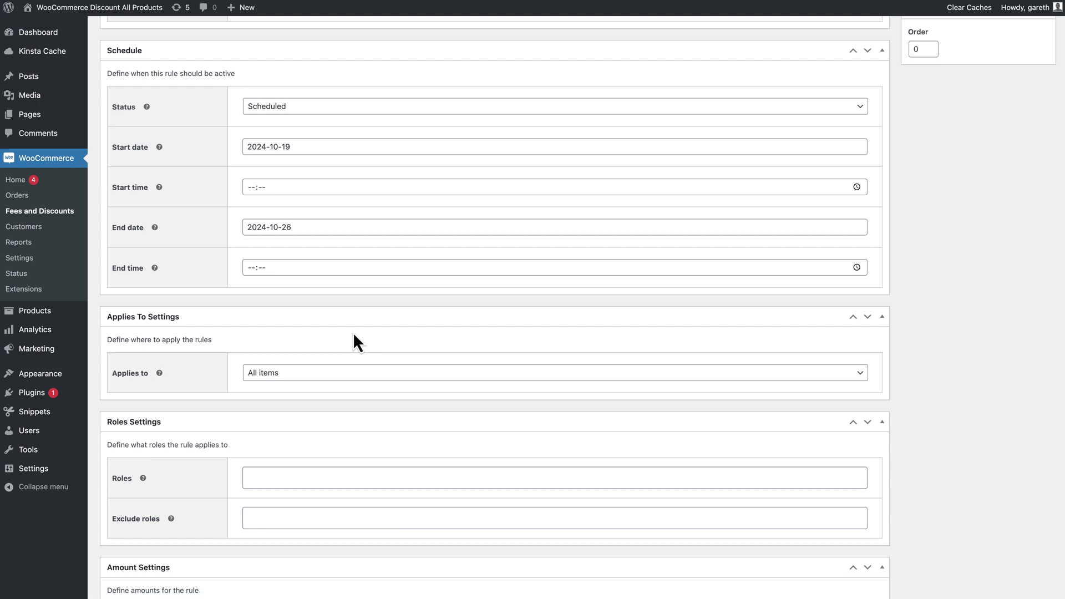
Move Wholesale out of the included Roles and into Exclude roles, leaving Roles empty.
scroll(386, 278, down, 5)
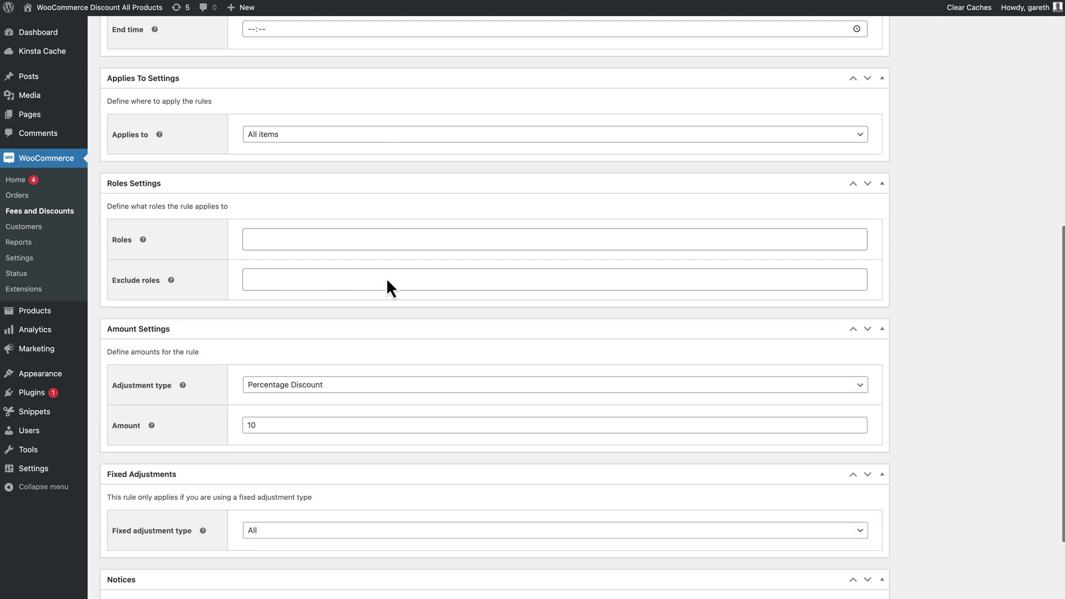
click(345, 186)
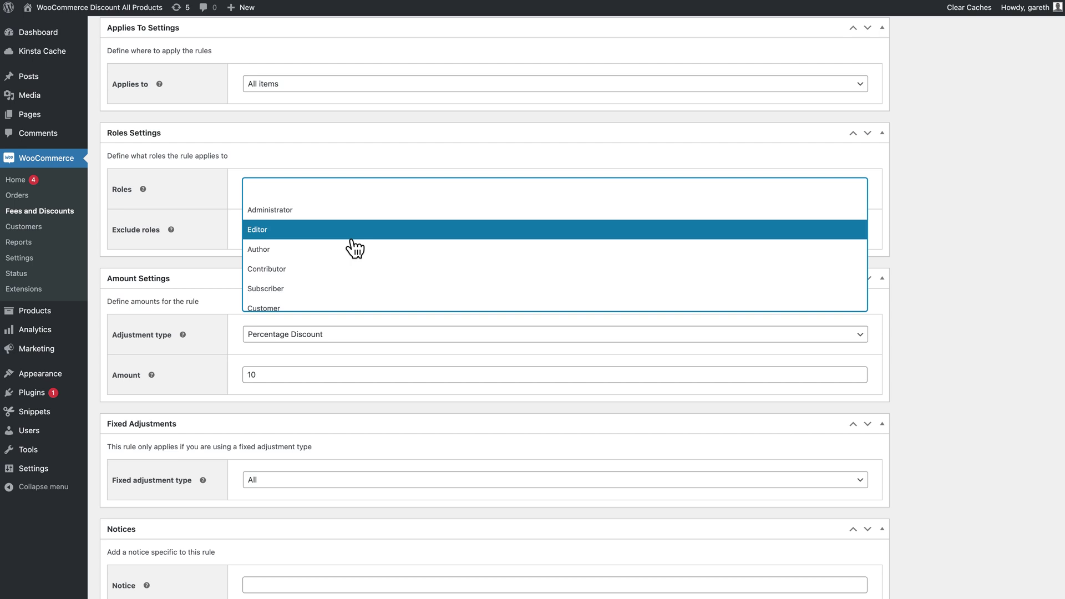
scroll(351, 244, down, 2)
click(349, 304)
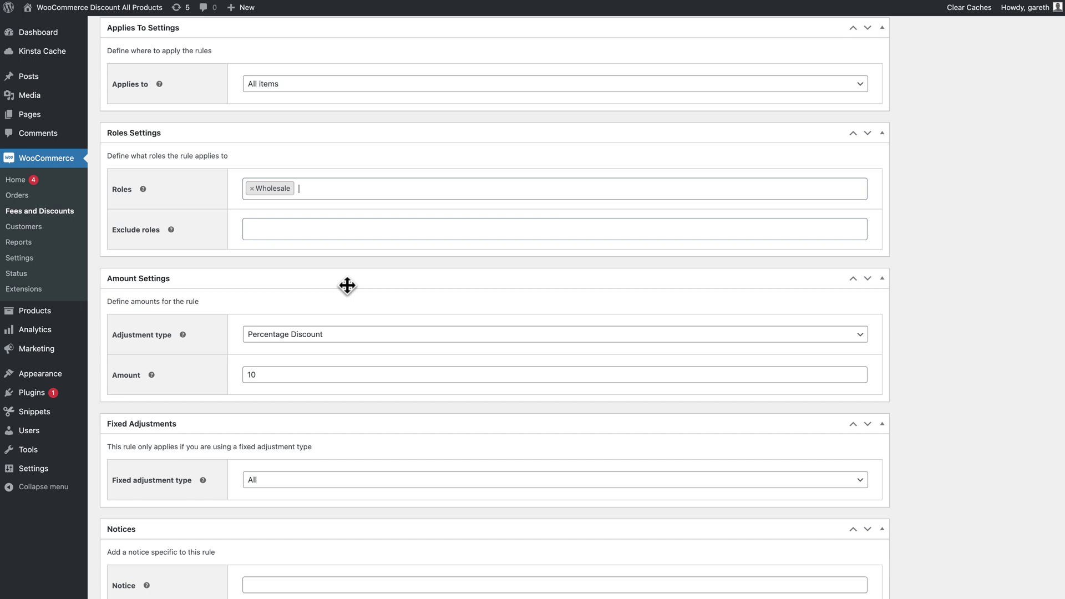
click(252, 189)
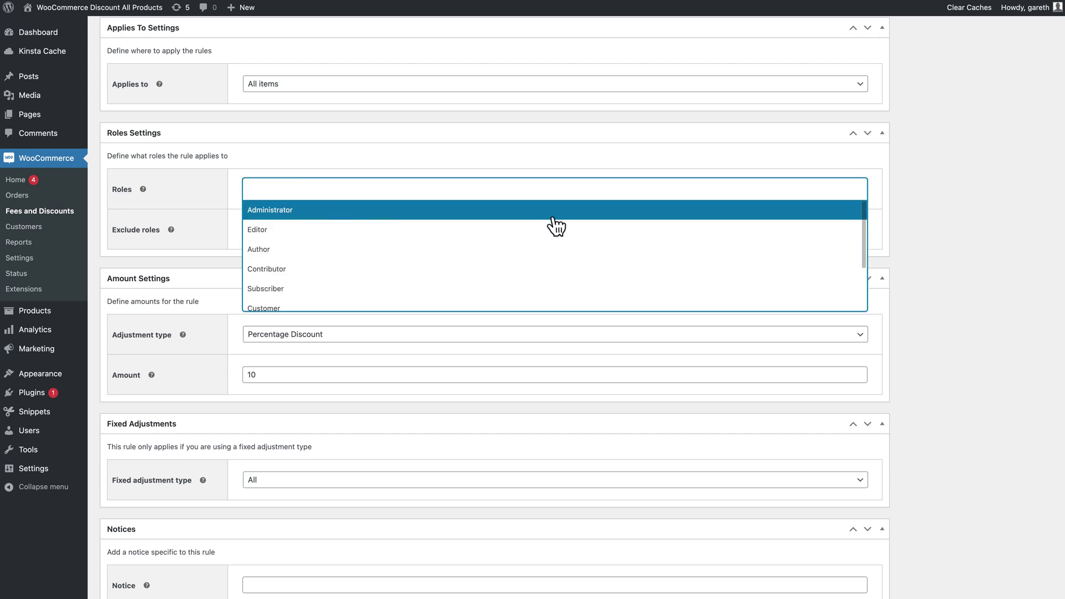
click(939, 214)
click(490, 228)
scroll(414, 314, down, 2)
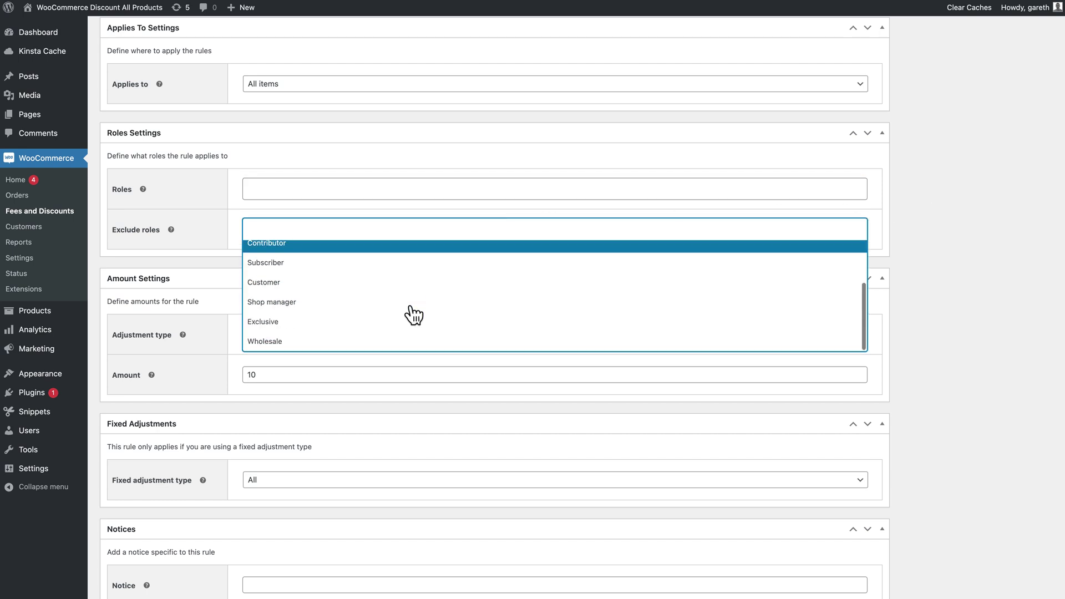
click(374, 343)
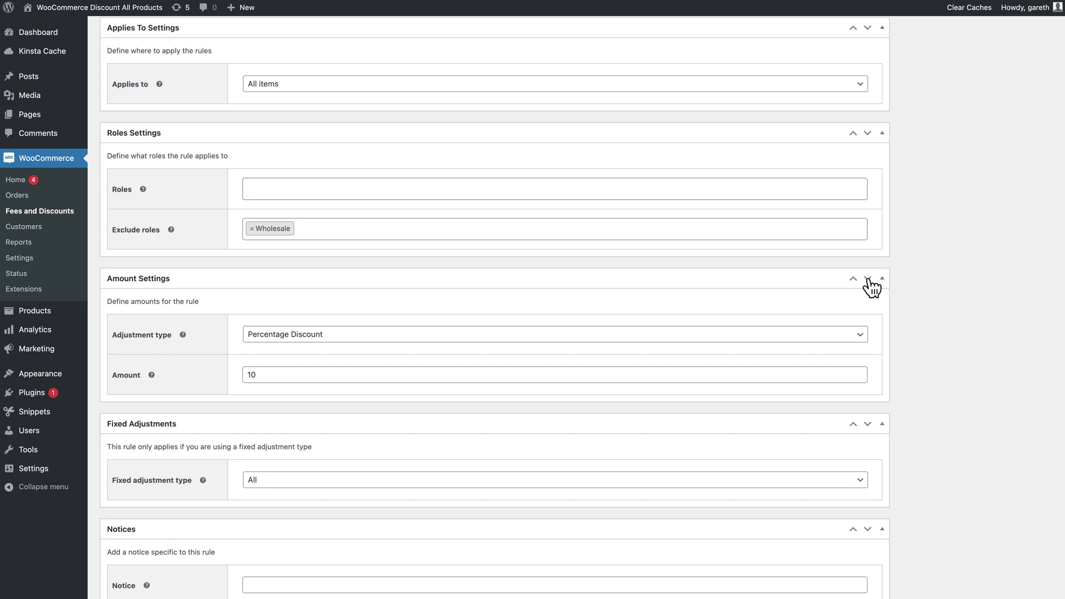